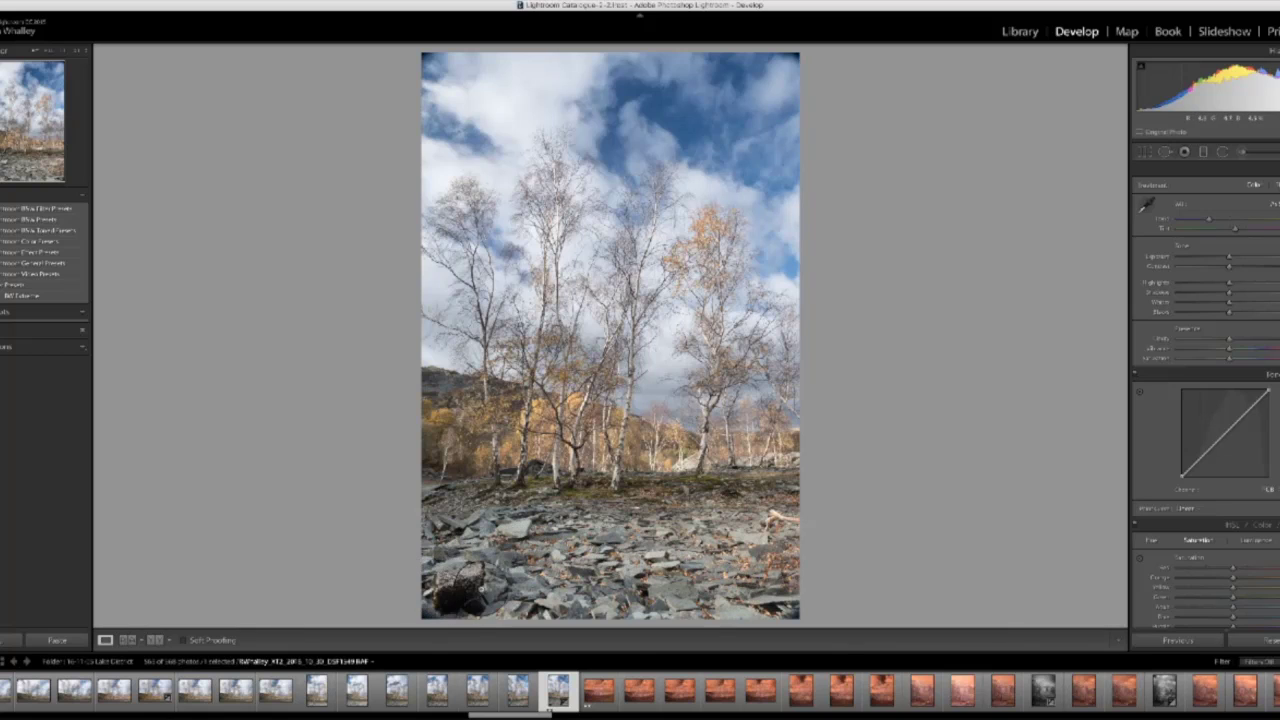
- Paint the darkening brush over the foreground rock, checking it at 1:1 before returning to fit view
{"action": "left_click_drag", "start_coordinate": [462, 574], "coordinate": [466, 590]}
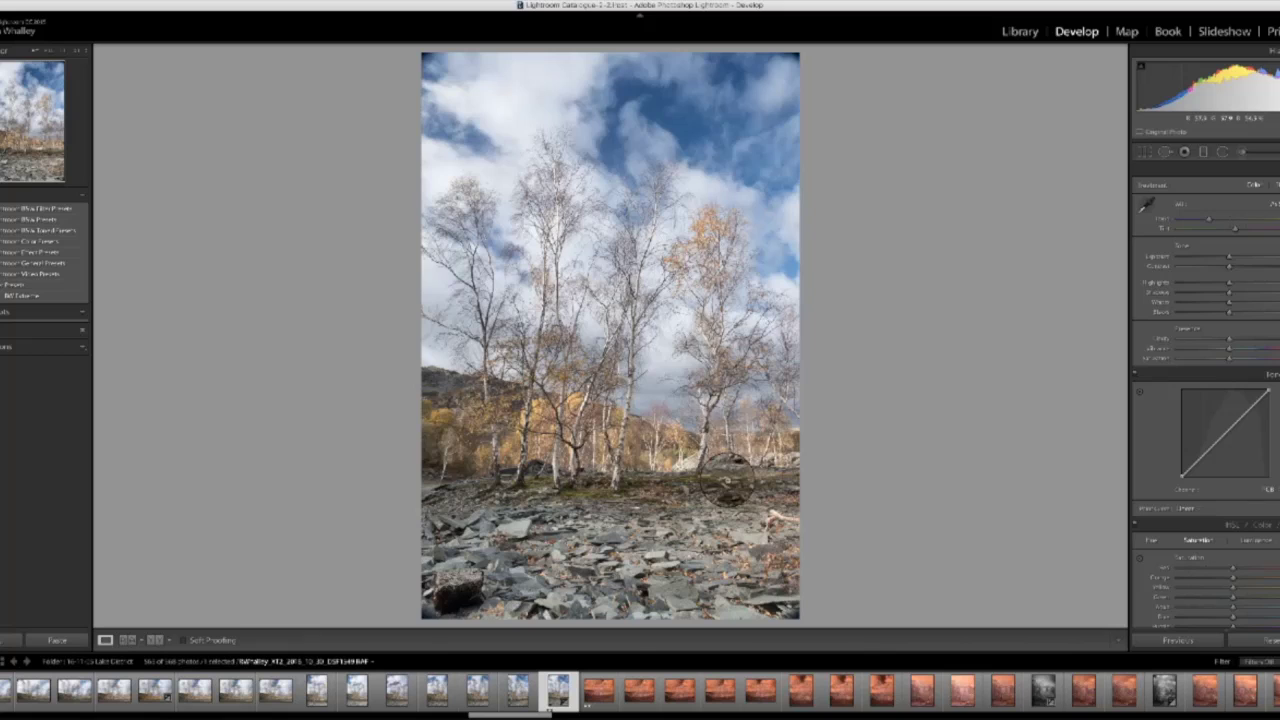
{"action": "key", "text": "z"}
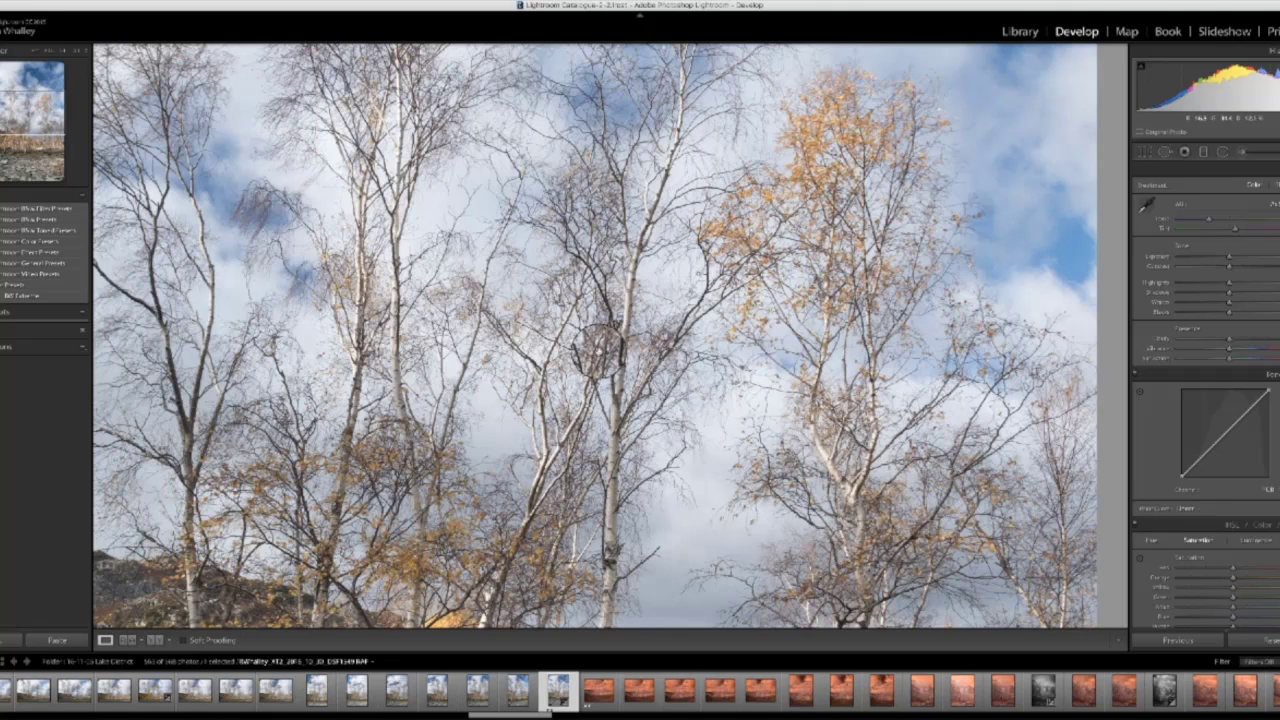
{"action": "key", "text": "z"}
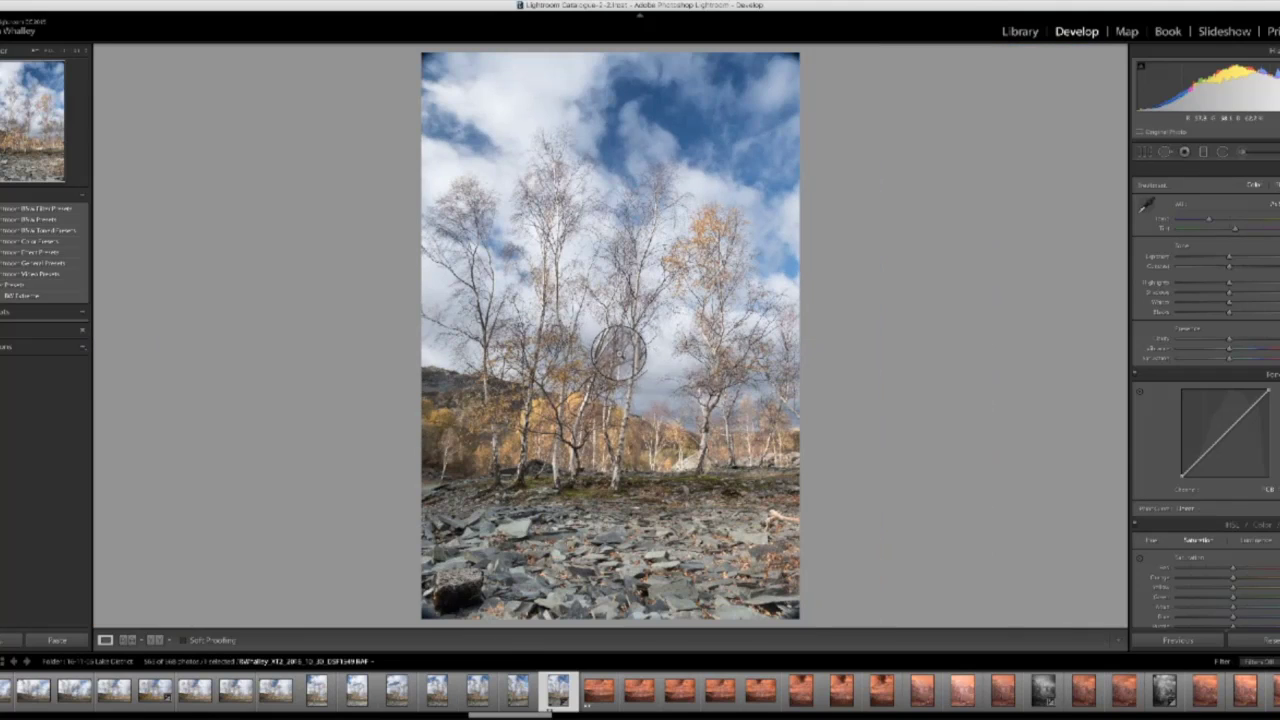
{"action": "scroll", "coordinate": [1115, 462], "scroll_direction": "down", "scroll_amount": 10}
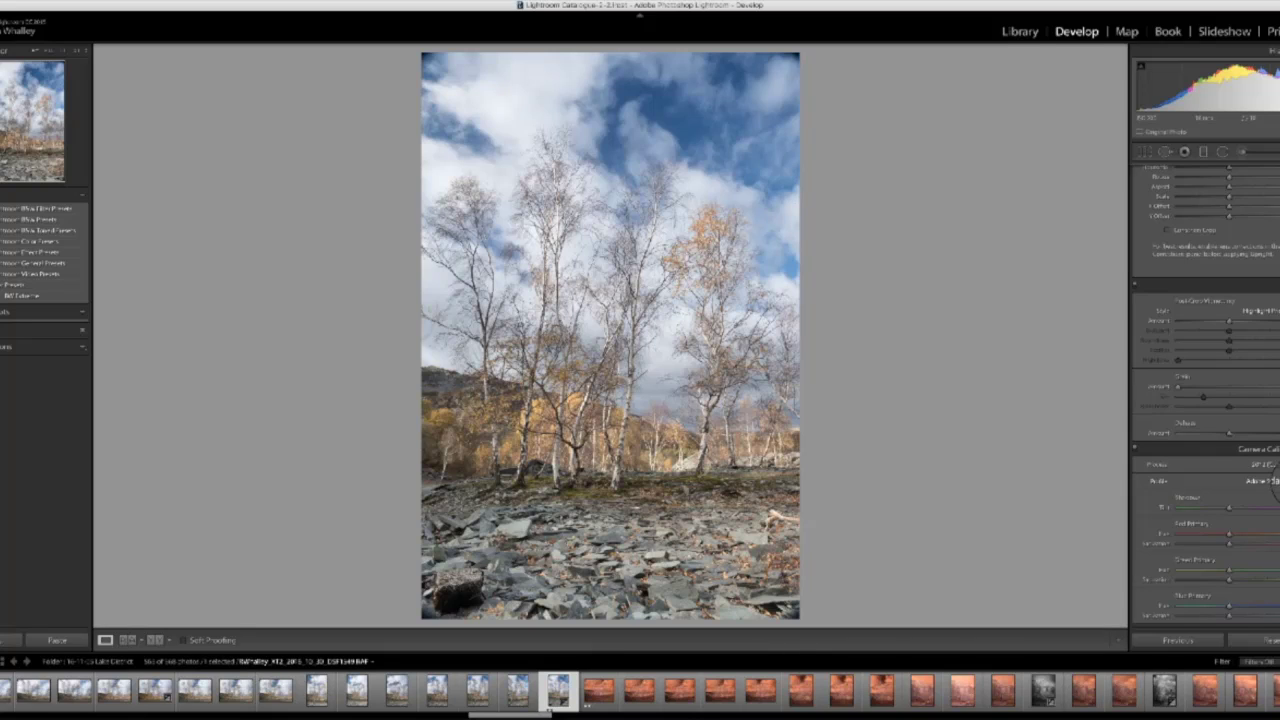
- Compare the PROVIA/STANDARD, ASTIA/SOFT and Velvia/VIVID camera profiles, settling on ASTIA/SOFT
{"action": "left_click", "coordinate": [1275, 482]}
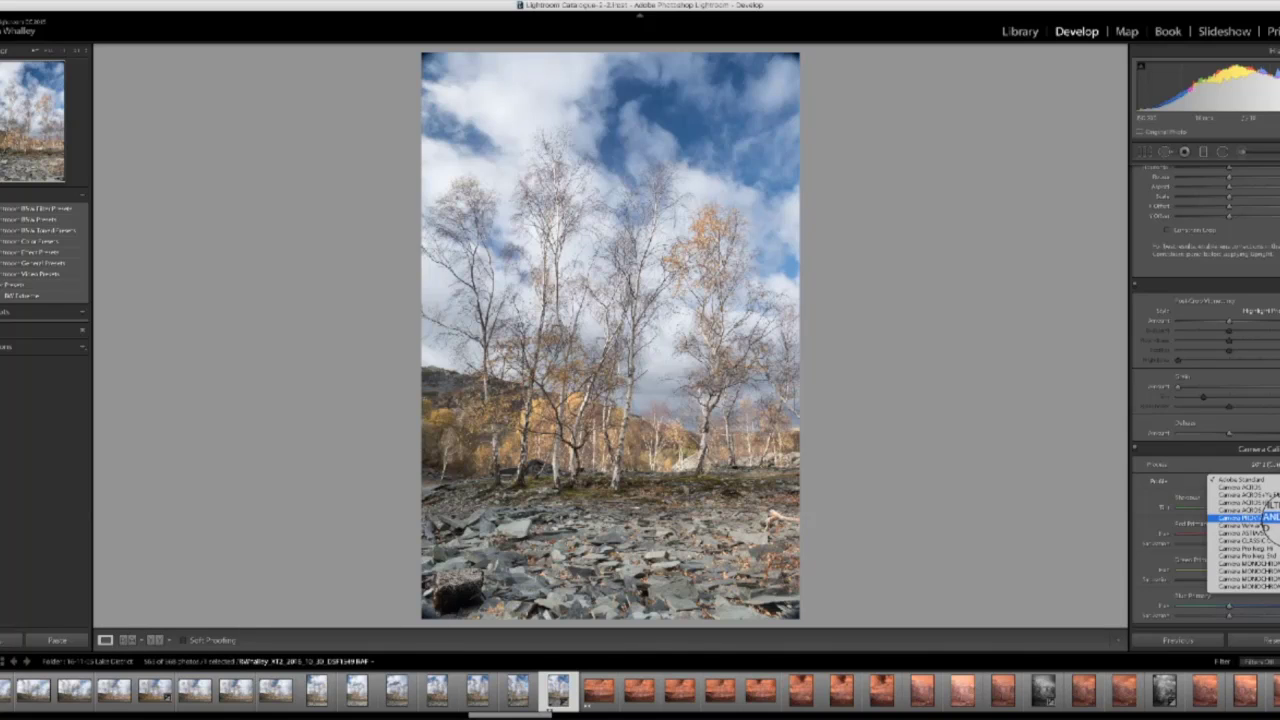
{"action": "left_click", "coordinate": [1266, 518]}
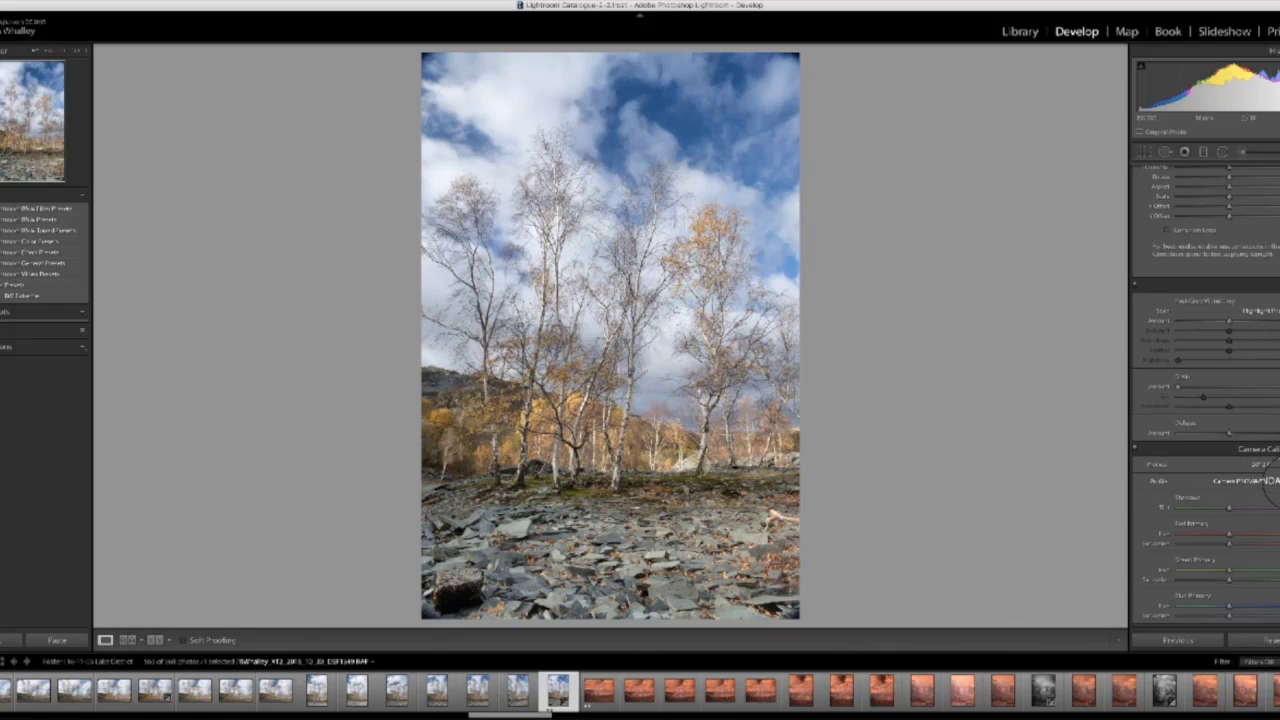
{"action": "left_click", "coordinate": [1268, 482]}
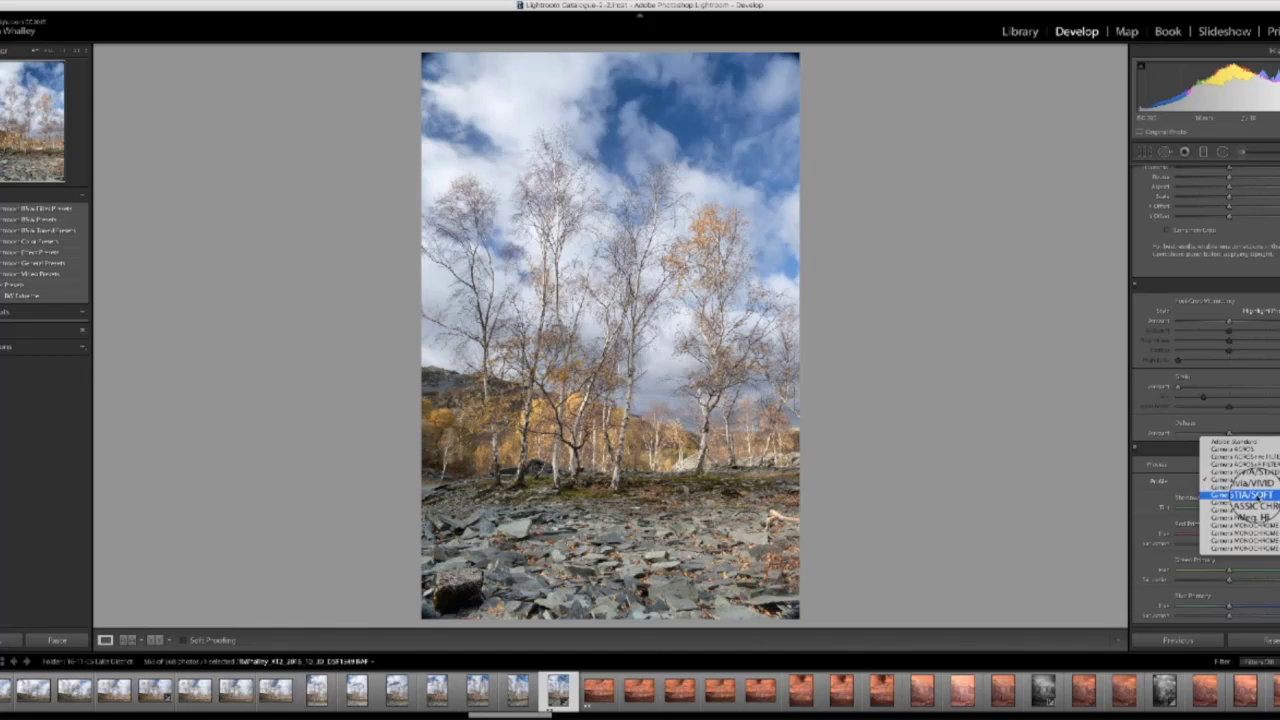
{"action": "left_click", "coordinate": [1245, 493]}
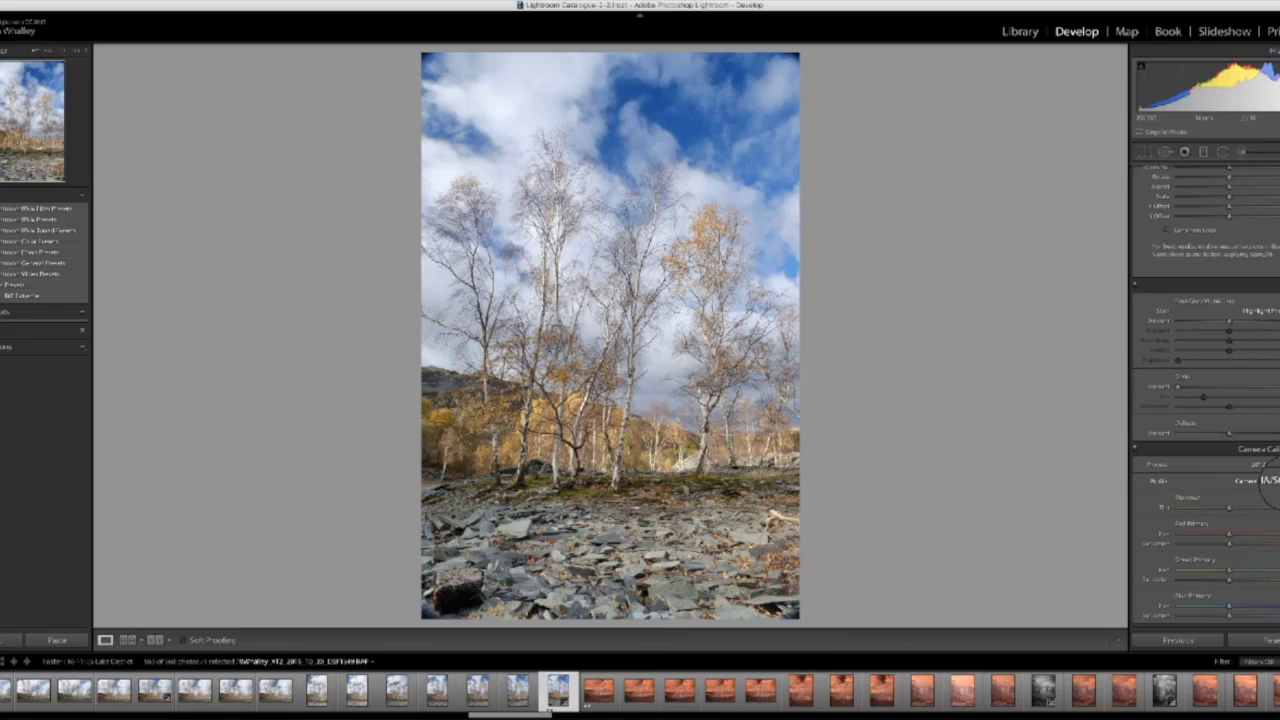
{"action": "left_click", "coordinate": [1265, 481]}
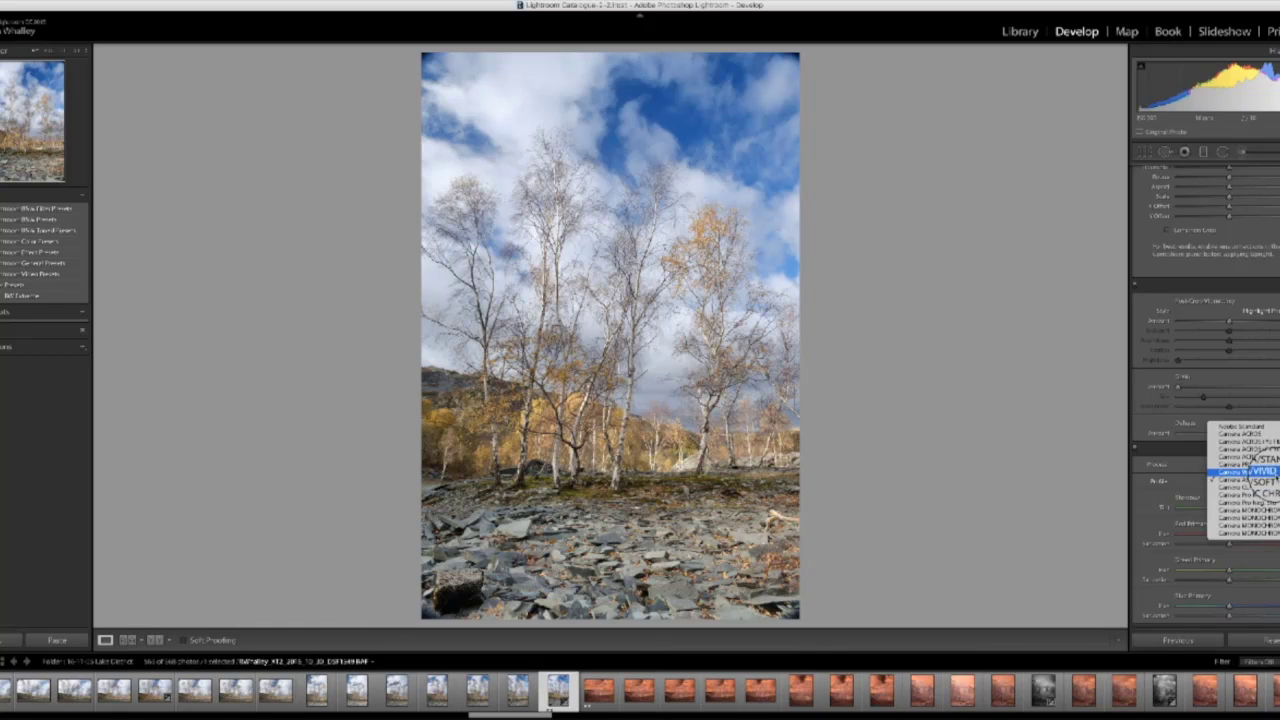
{"action": "left_click", "coordinate": [1250, 470]}
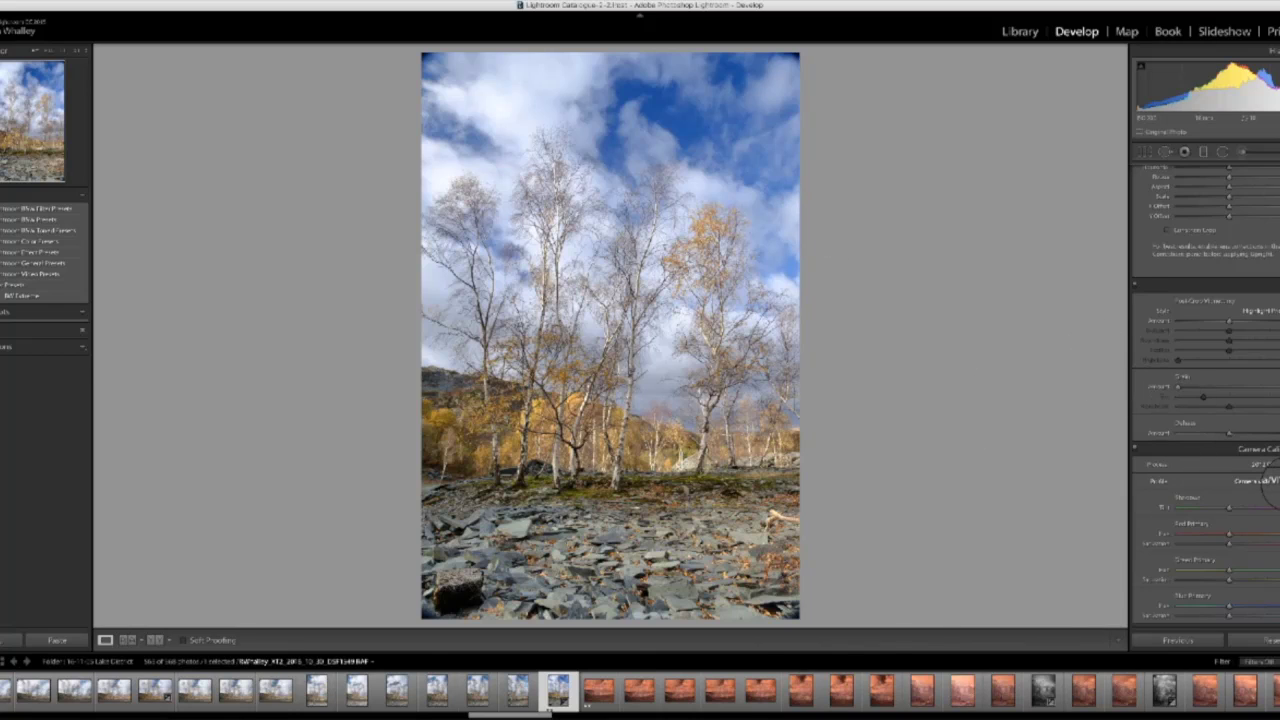
{"action": "left_click", "coordinate": [1262, 481]}
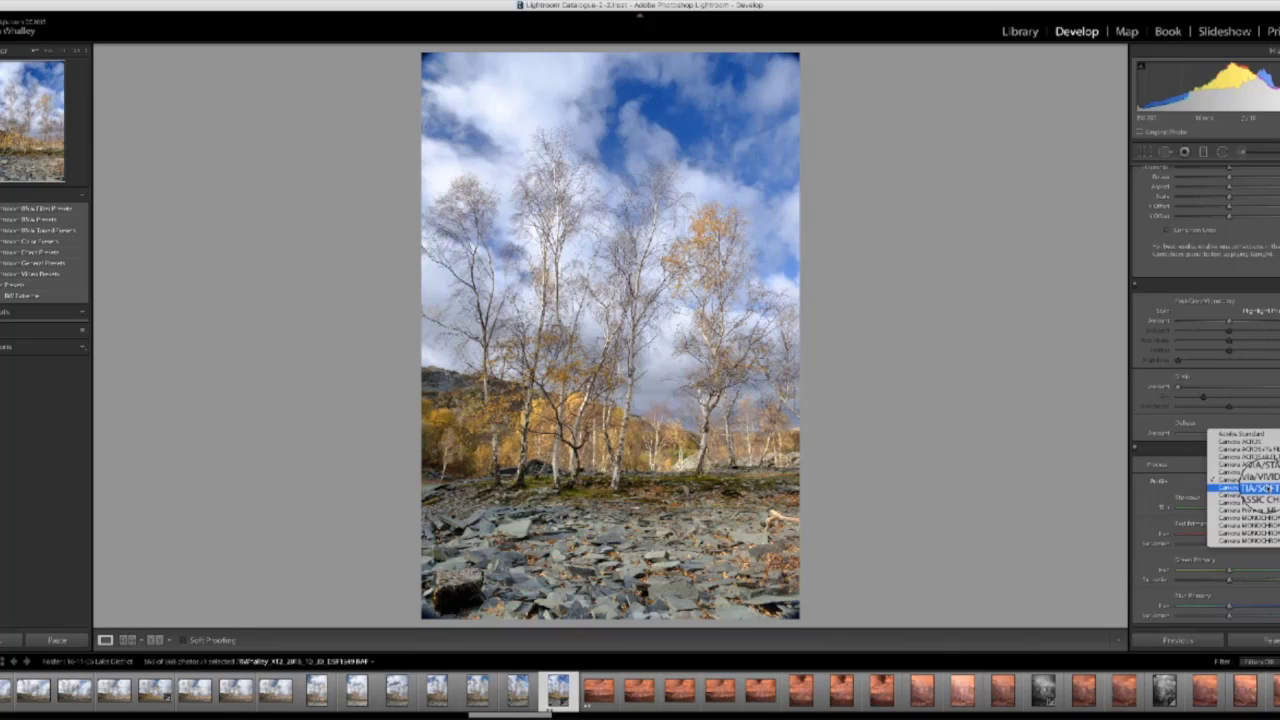
{"action": "left_click", "coordinate": [1245, 487]}
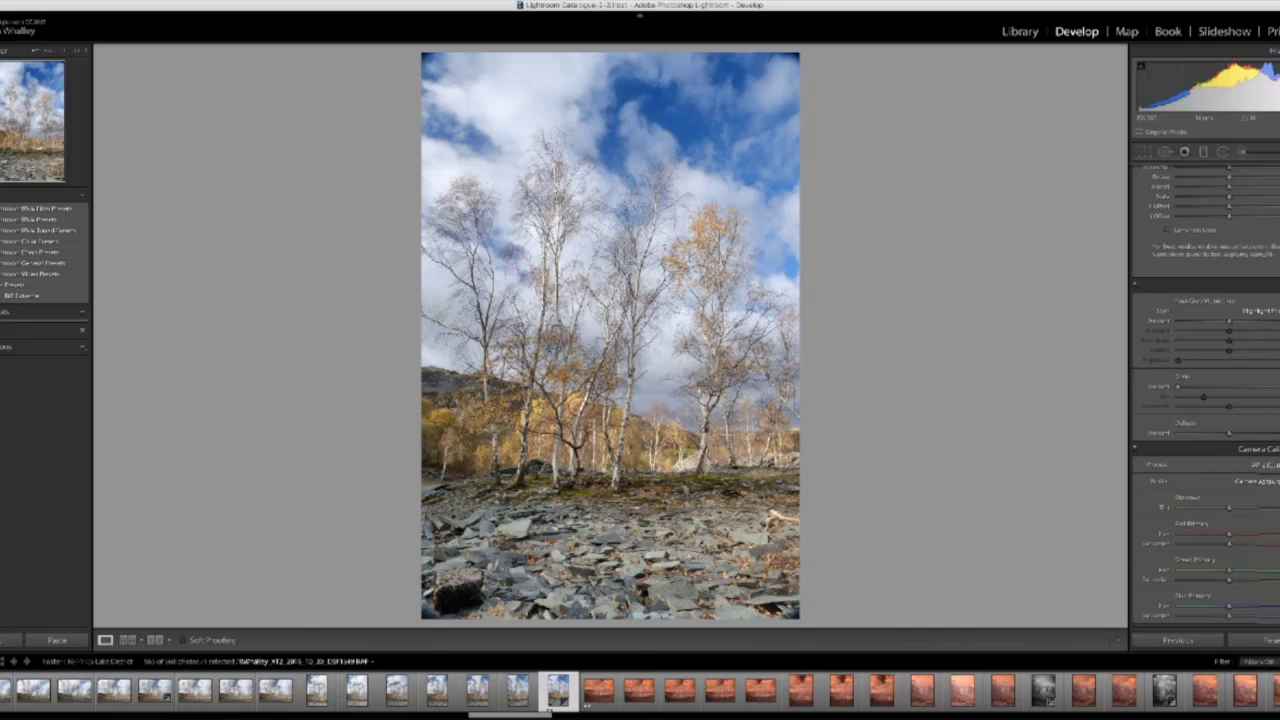
- At 1:1, heal the top-left sky corner with Spot Removal, sourcing from clean blue sky
{"action": "scroll", "coordinate": [1205, 400], "scroll_direction": "up", "scroll_amount": 10}
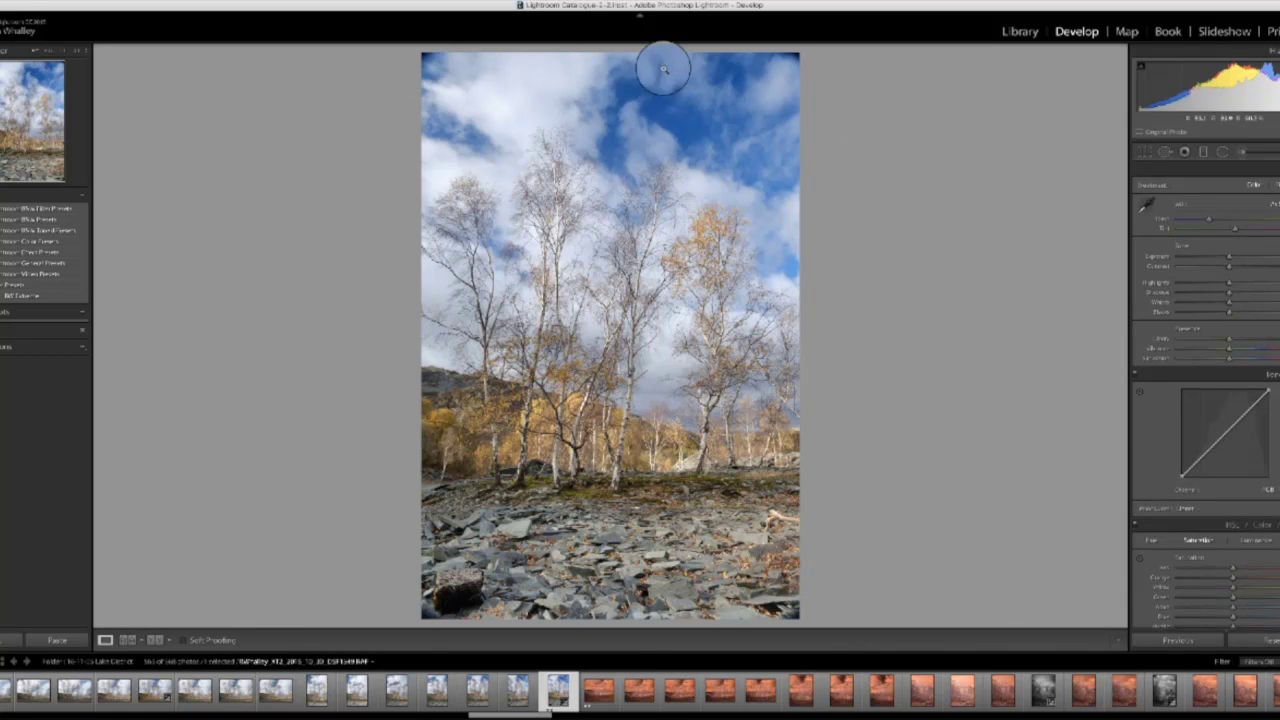
{"action": "key", "text": "z"}
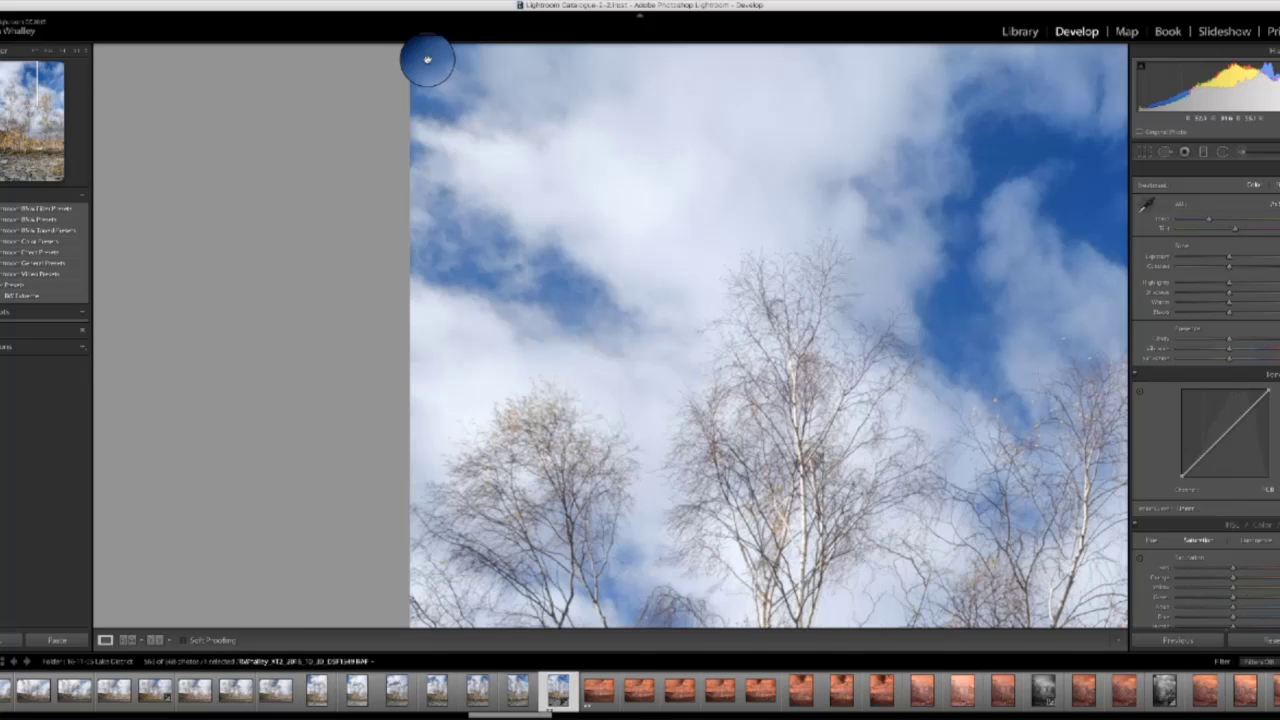
{"action": "left_click_drag", "start_coordinate": [635, 105], "coordinate": [651, 194]}
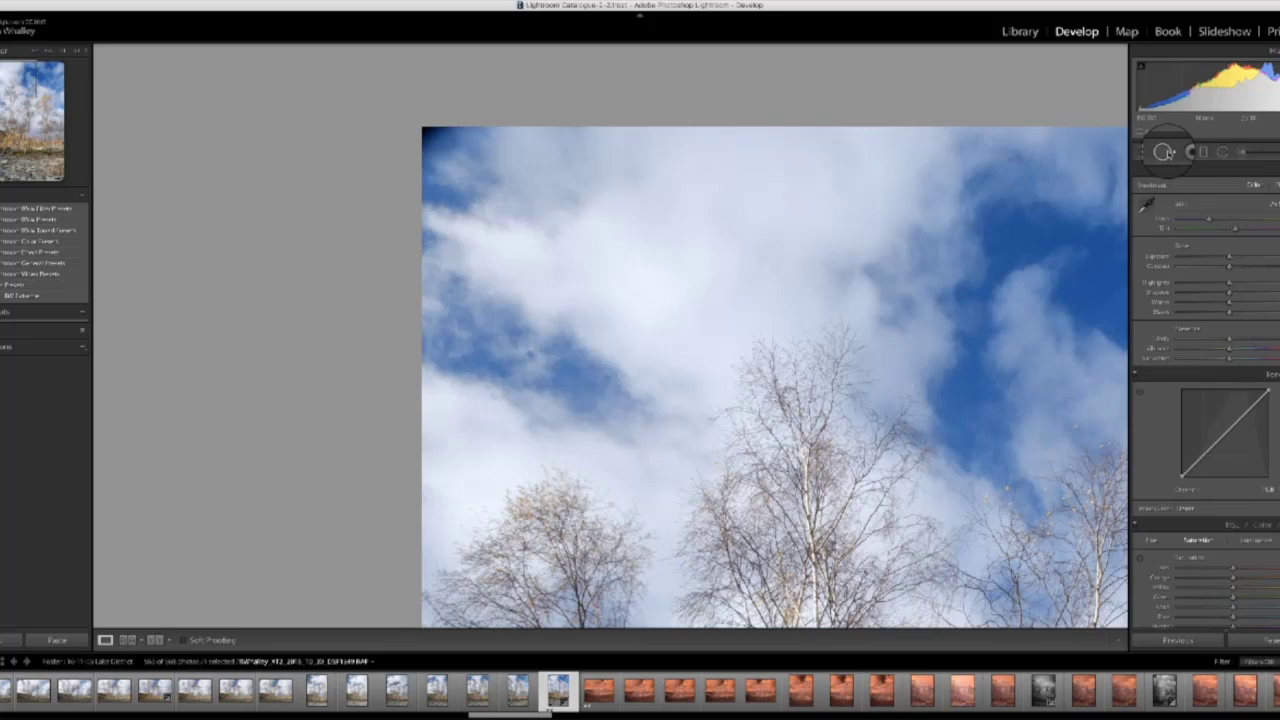
{"action": "left_click", "coordinate": [1164, 152]}
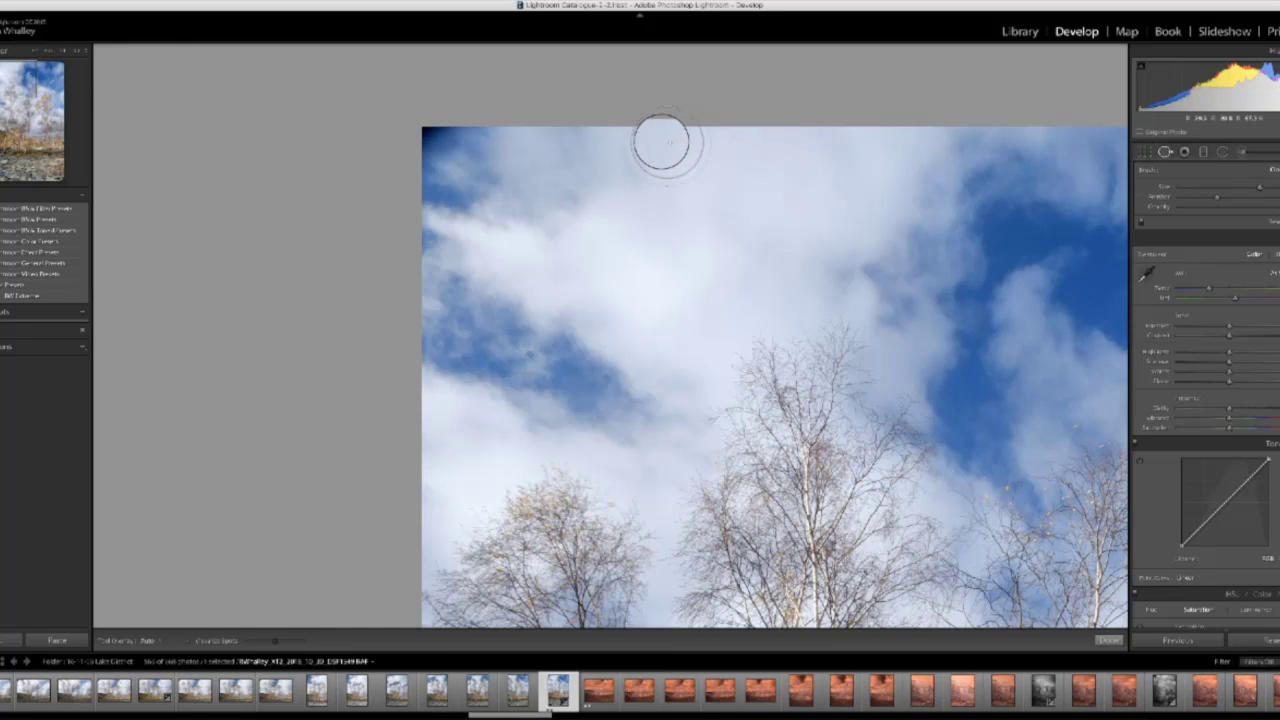
{"action": "left_click", "coordinate": [448, 147]}
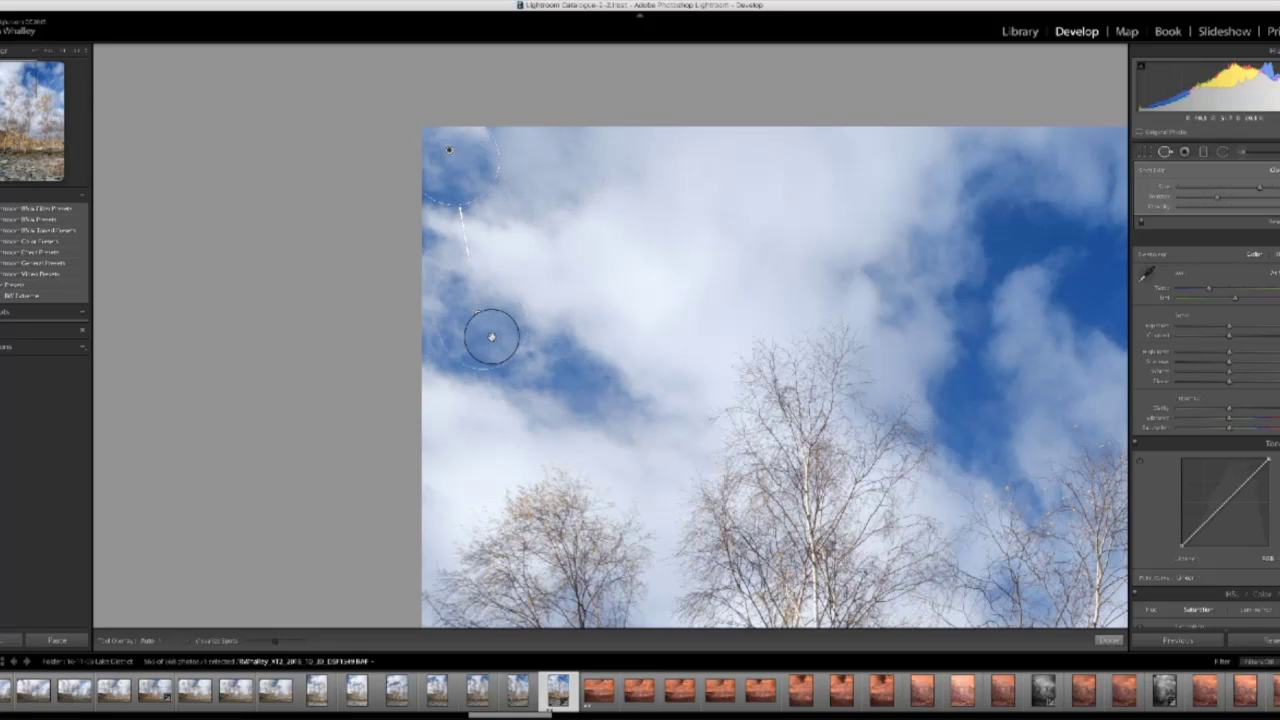
{"action": "mouse_move", "coordinate": [491, 337]}
{"action": "left_mouse_down"}
{"action": "mouse_move", "coordinate": [576, 304]}
{"action": "mouse_move", "coordinate": [609, 266]}
{"action": "mouse_move", "coordinate": [531, 260]}
{"action": "mouse_move", "coordinate": [463, 283]}
{"action": "mouse_move", "coordinate": [466, 337]}
{"action": "left_mouse_up"}
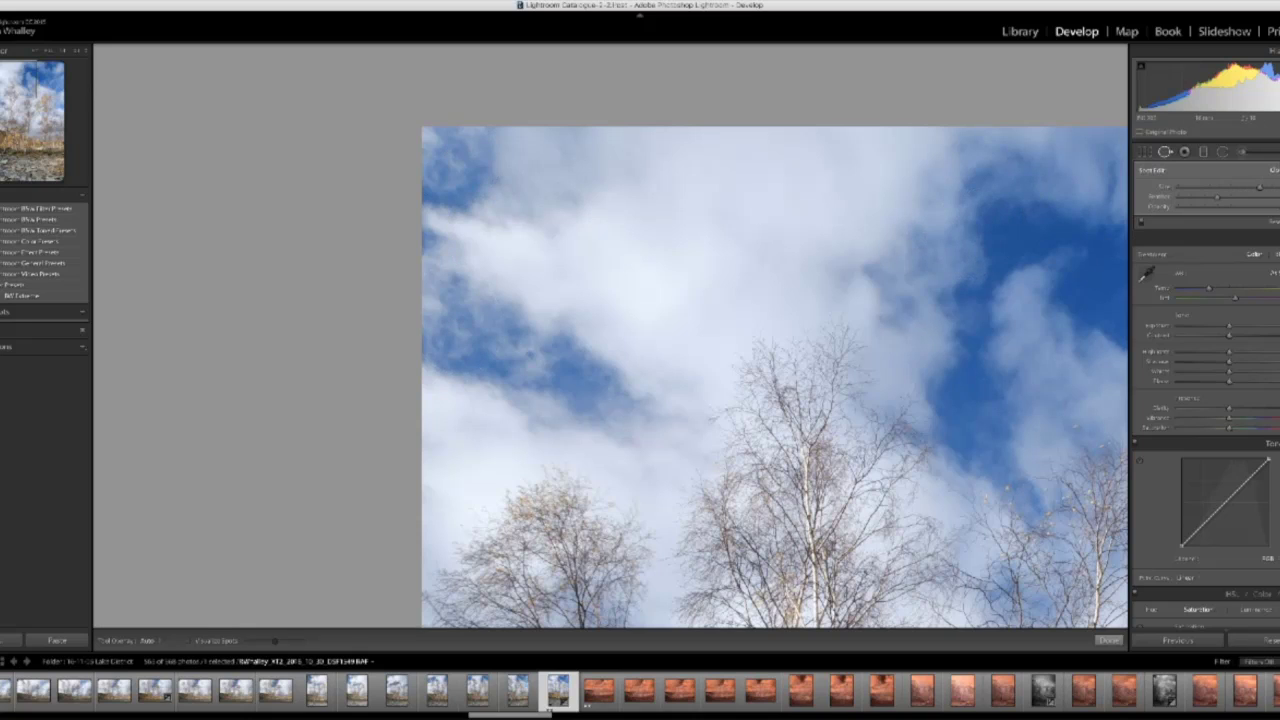
- Heal a spot at the top-right sky corner, moving its source lower and fine-tuning brush size
{"action": "left_click", "coordinate": [25, 82]}
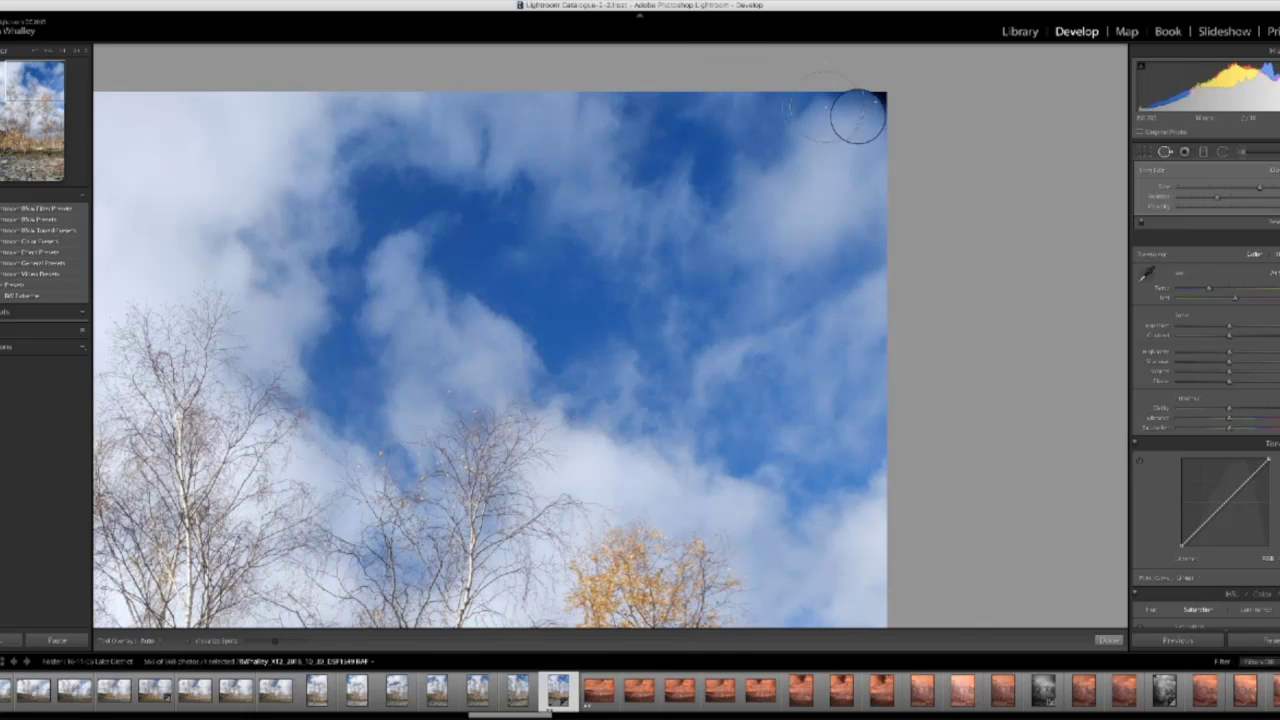
{"action": "left_click_drag", "start_coordinate": [865, 113], "coordinate": [882, 118]}
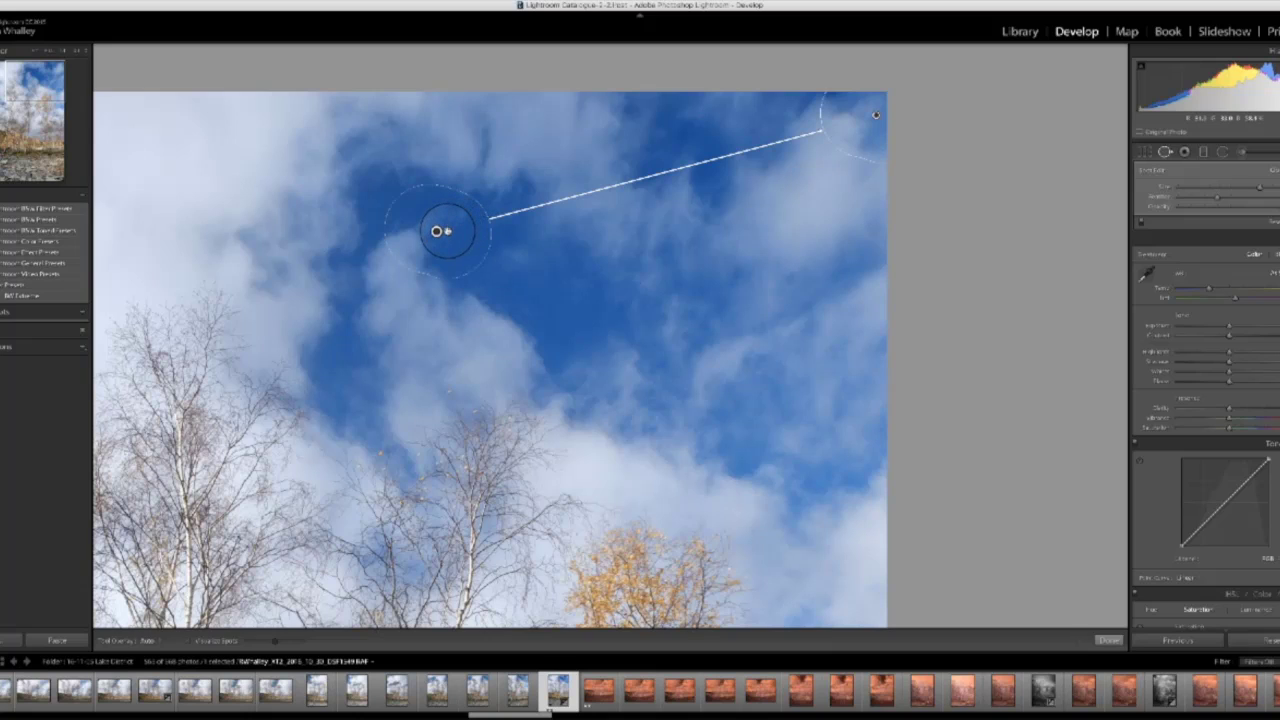
{"action": "mouse_move", "coordinate": [437, 231]}
{"action": "left_mouse_down"}
{"action": "mouse_move", "coordinate": [446, 256]}
{"action": "mouse_move", "coordinate": [423, 254]}
{"action": "mouse_move", "coordinate": [436, 257]}
{"action": "left_mouse_up"}
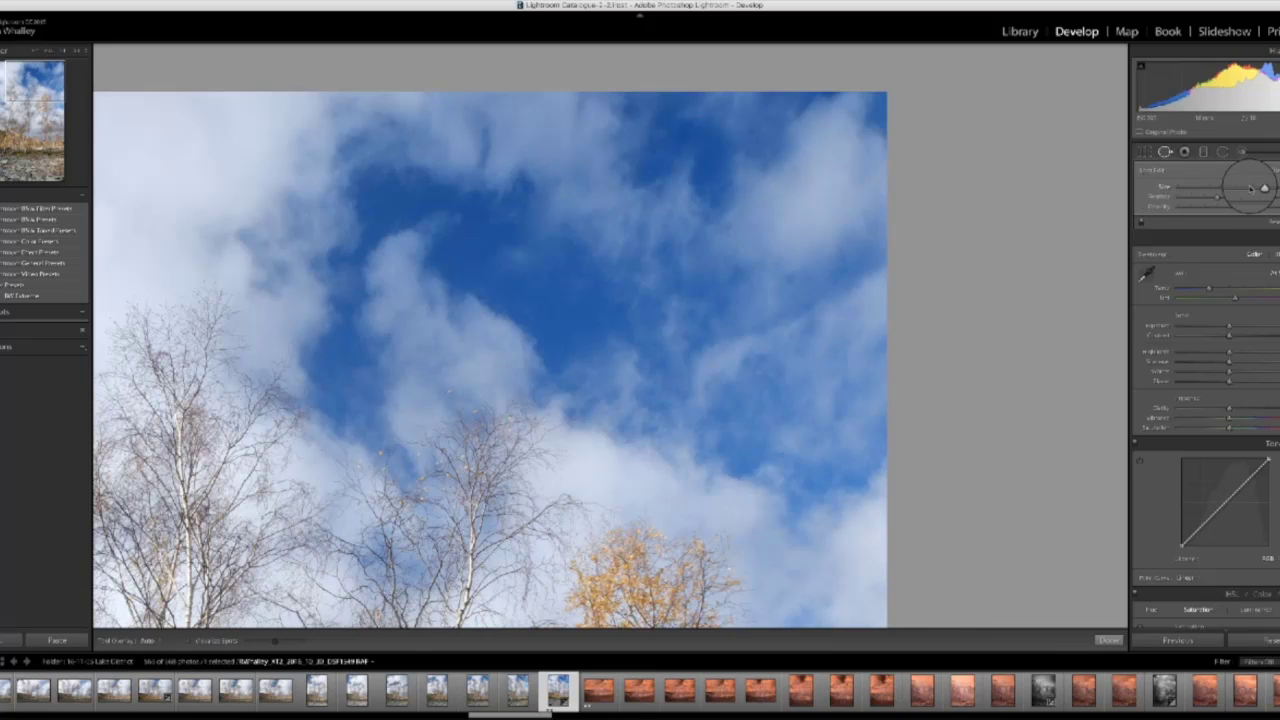
{"action": "left_click_drag", "start_coordinate": [1259, 188], "coordinate": [1229, 188]}
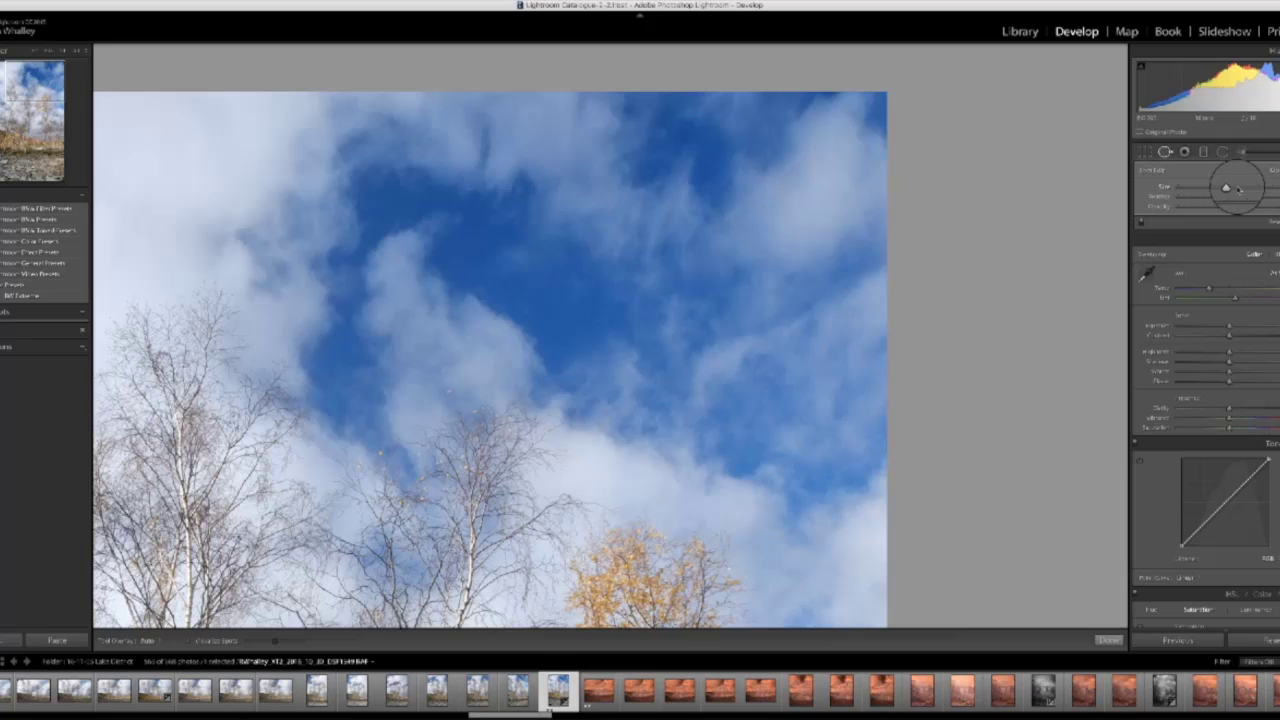
{"action": "mouse_move", "coordinate": [1229, 188]}
{"action": "left_mouse_down"}
{"action": "mouse_move", "coordinate": [1254, 188]}
{"action": "mouse_move", "coordinate": [1246, 196]}
{"action": "left_mouse_up"}
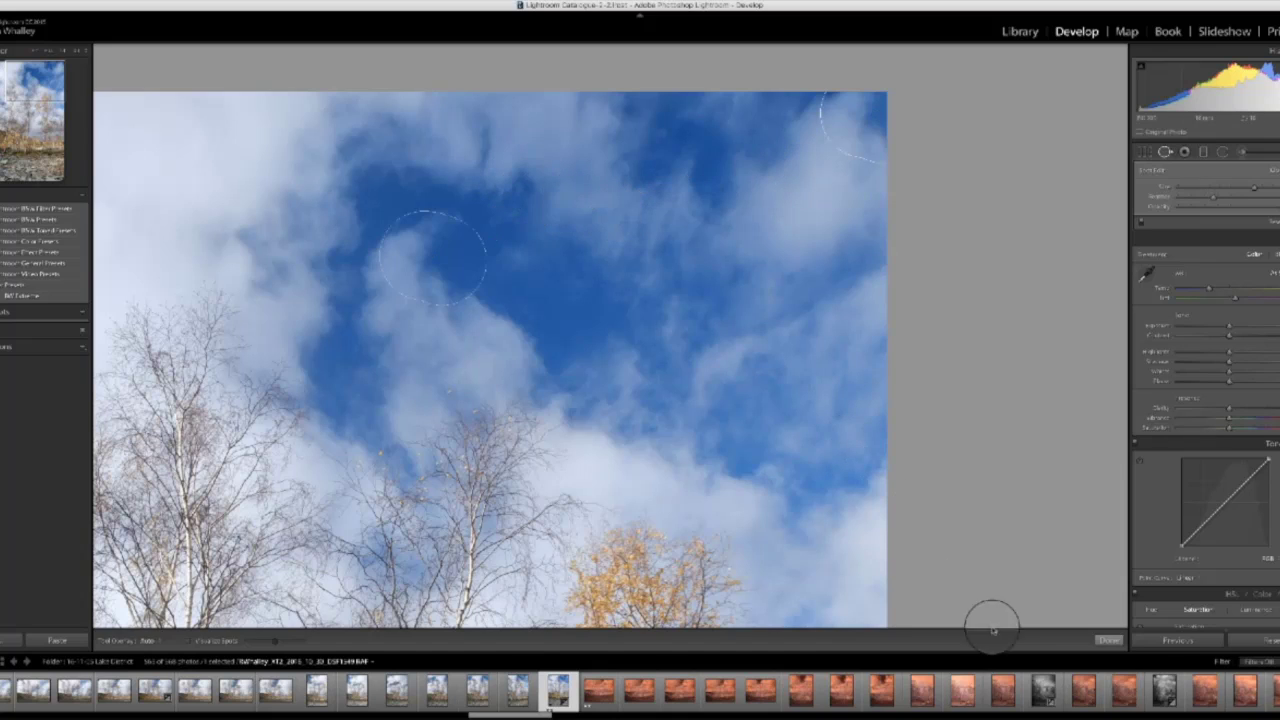
- With an enlarged healing brush, heal a spot at the lower-right of the rocky ground
{"action": "left_click", "coordinate": [40, 152]}
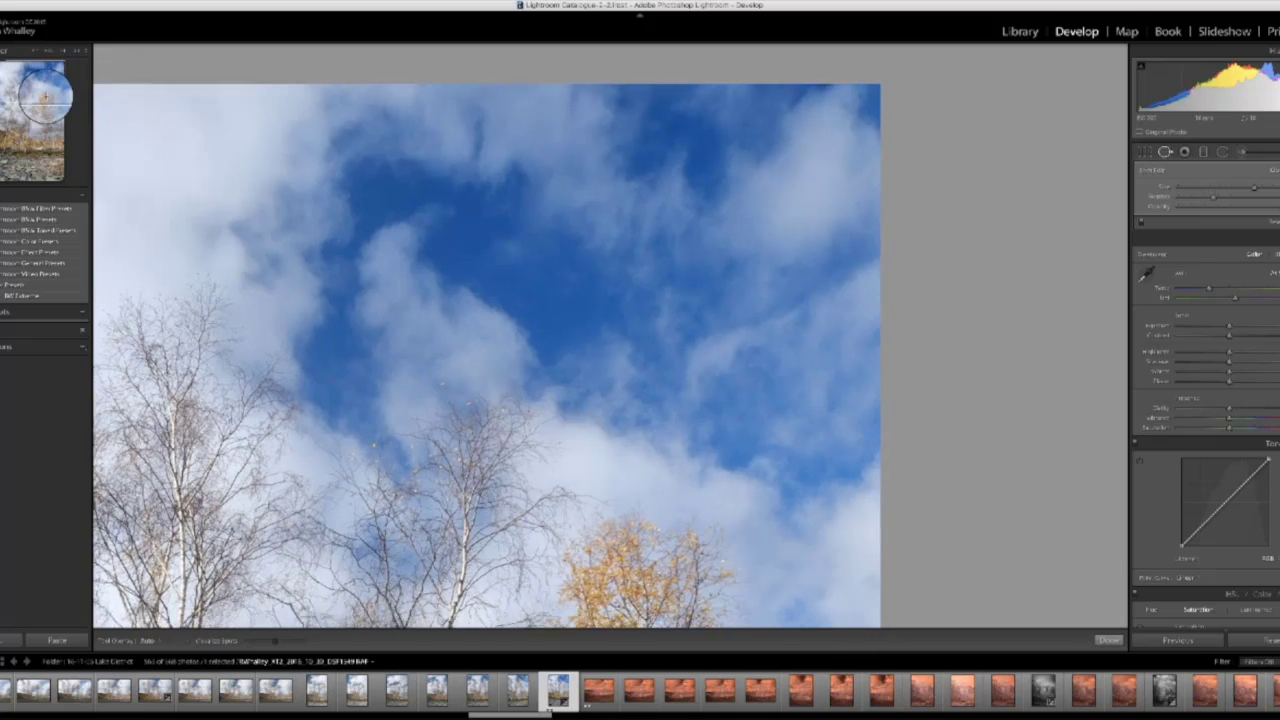
{"action": "left_click_drag", "start_coordinate": [40, 152], "coordinate": [41, 170]}
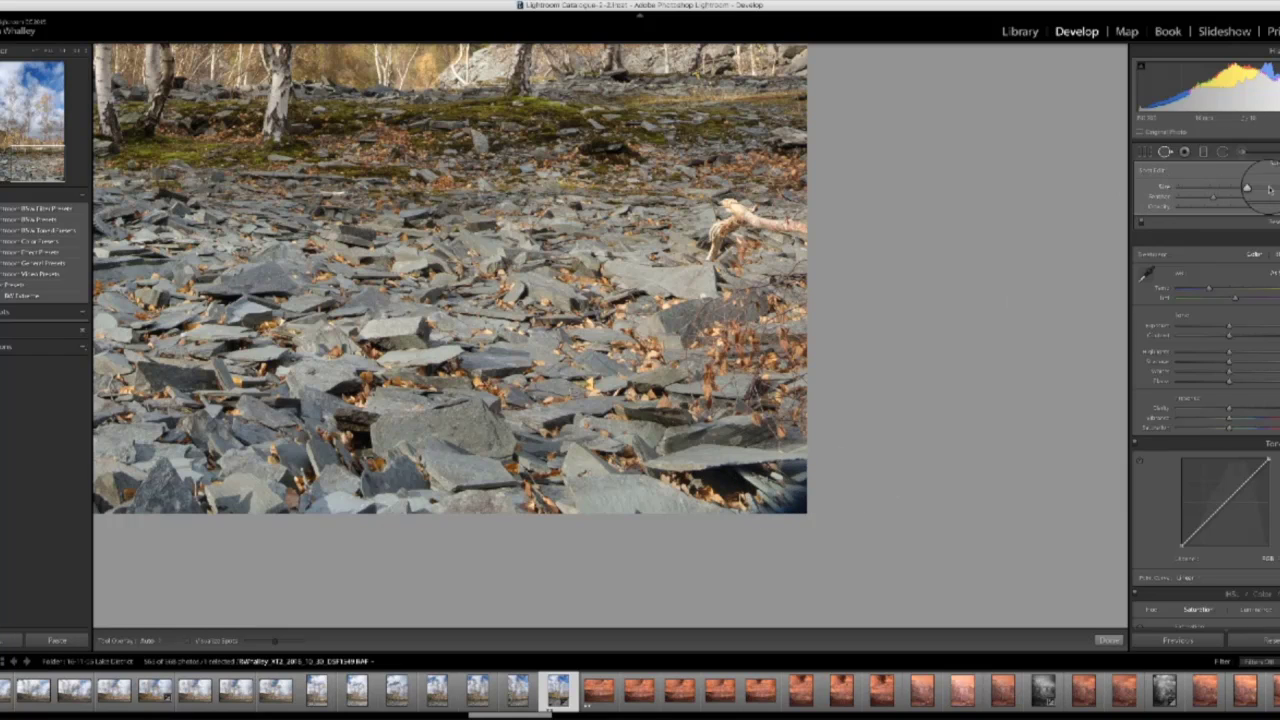
{"action": "left_click_drag", "start_coordinate": [1247, 186], "coordinate": [1264, 187]}
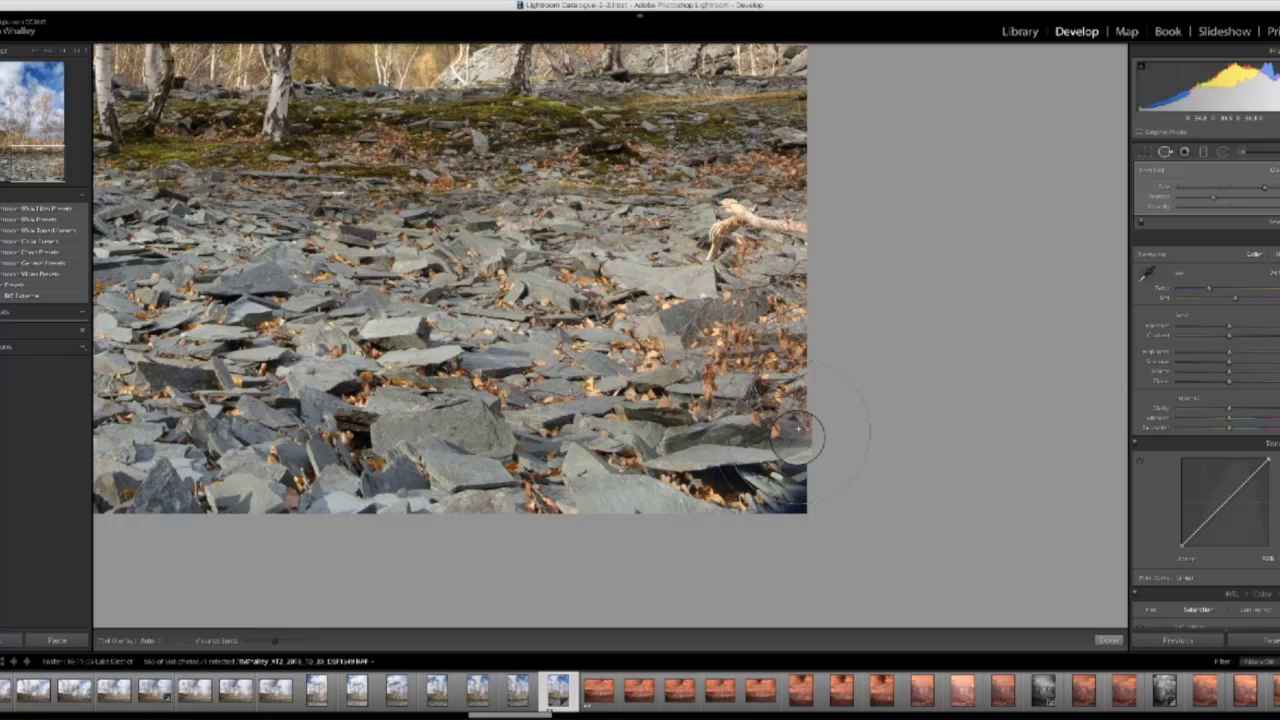
{"action": "left_click", "coordinate": [782, 487]}
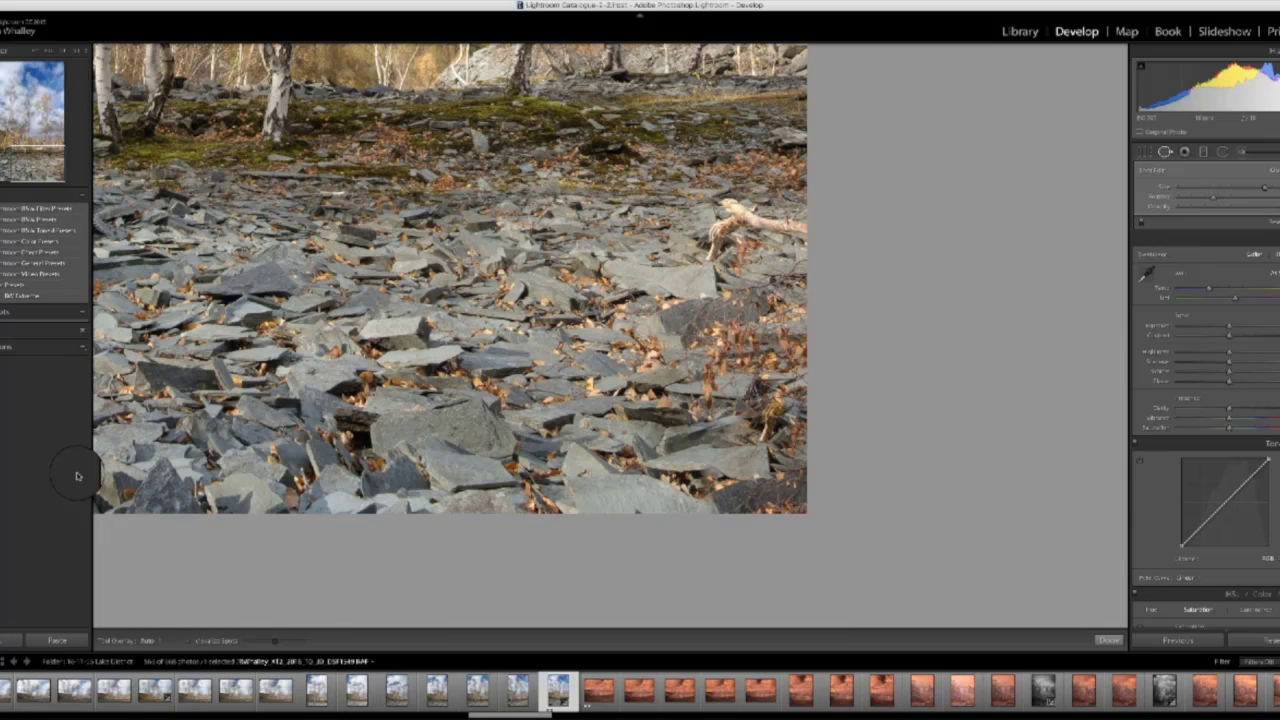
- Increase the brush feather and paint out the dark square boulder at lower-left
{"action": "left_click", "coordinate": [38, 170]}
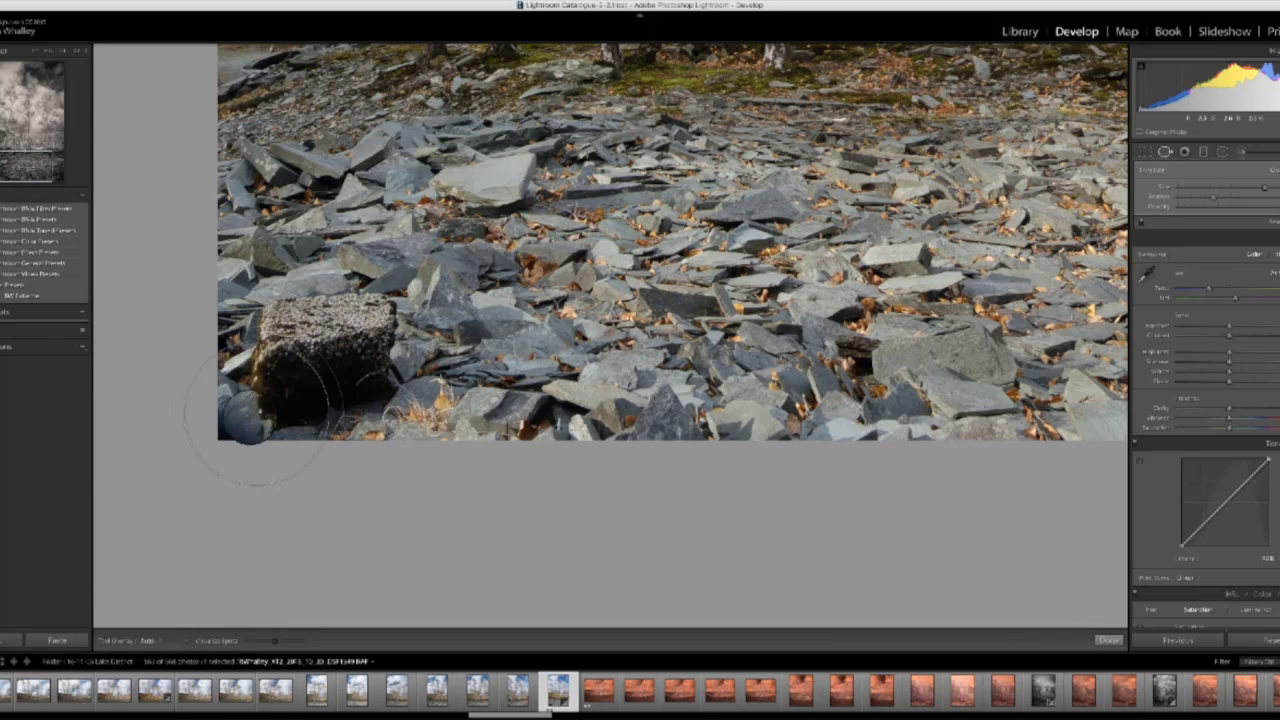
{"action": "key", "text": "shift+bracketright"}
{"action": "key", "text": "shift+bracketright"}
{"action": "key", "text": "shift+bracketright"}
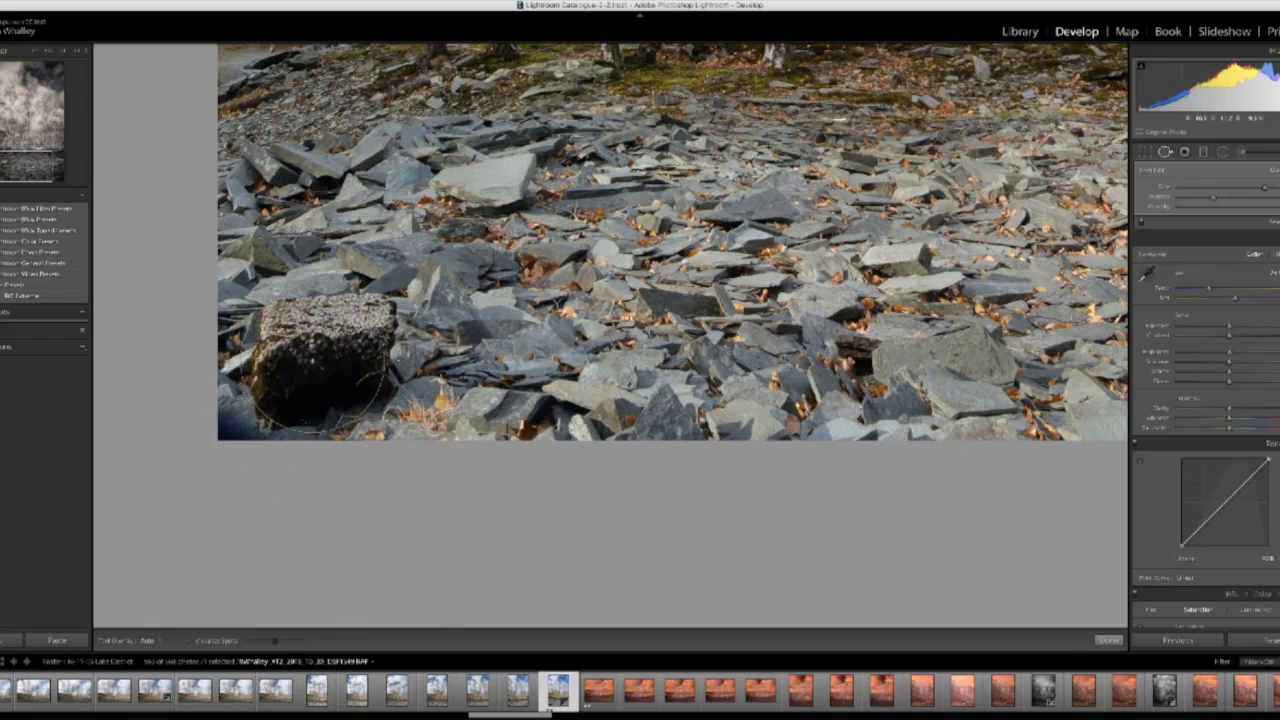
{"action": "mouse_move", "coordinate": [230, 423]}
{"action": "left_mouse_down"}
{"action": "mouse_move", "coordinate": [276, 366]}
{"action": "mouse_move", "coordinate": [335, 344]}
{"action": "mouse_move", "coordinate": [335, 369]}
{"action": "mouse_move", "coordinate": [384, 387]}
{"action": "left_mouse_up"}
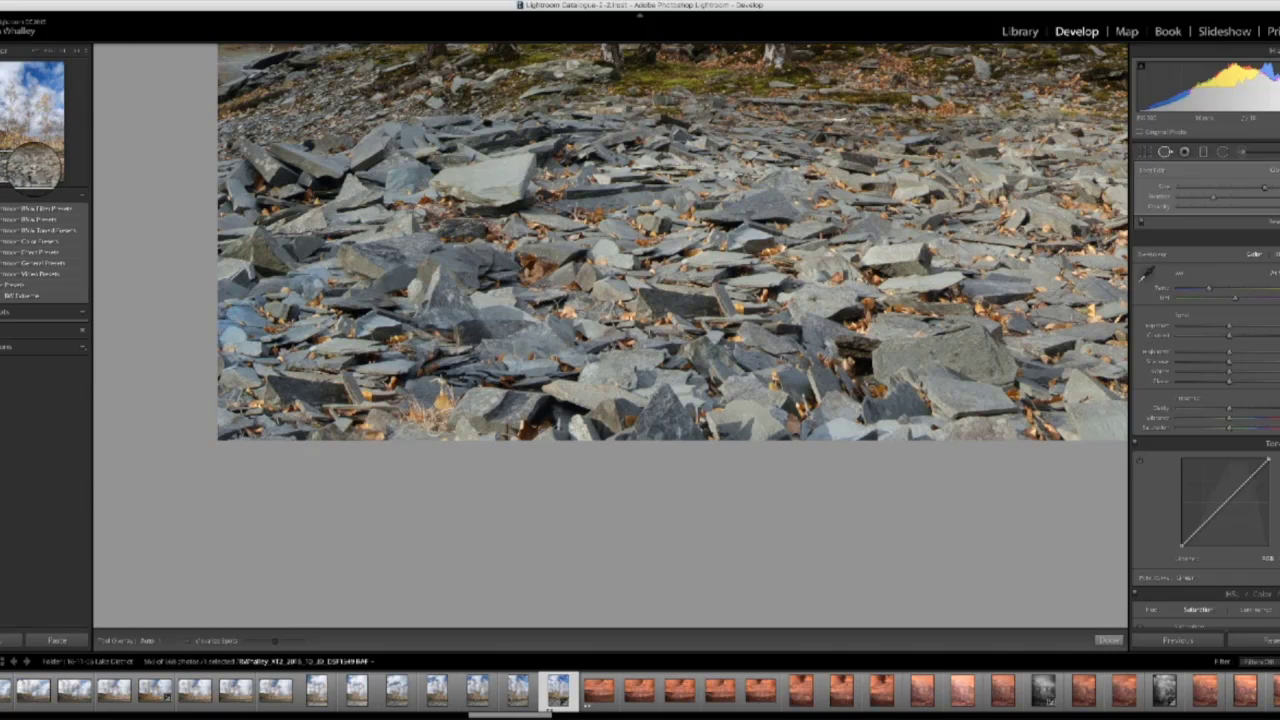
- Heal out the pale fallen branch using a cleaner slate patch, then return to full-photo view
{"action": "left_click", "coordinate": [38, 157]}
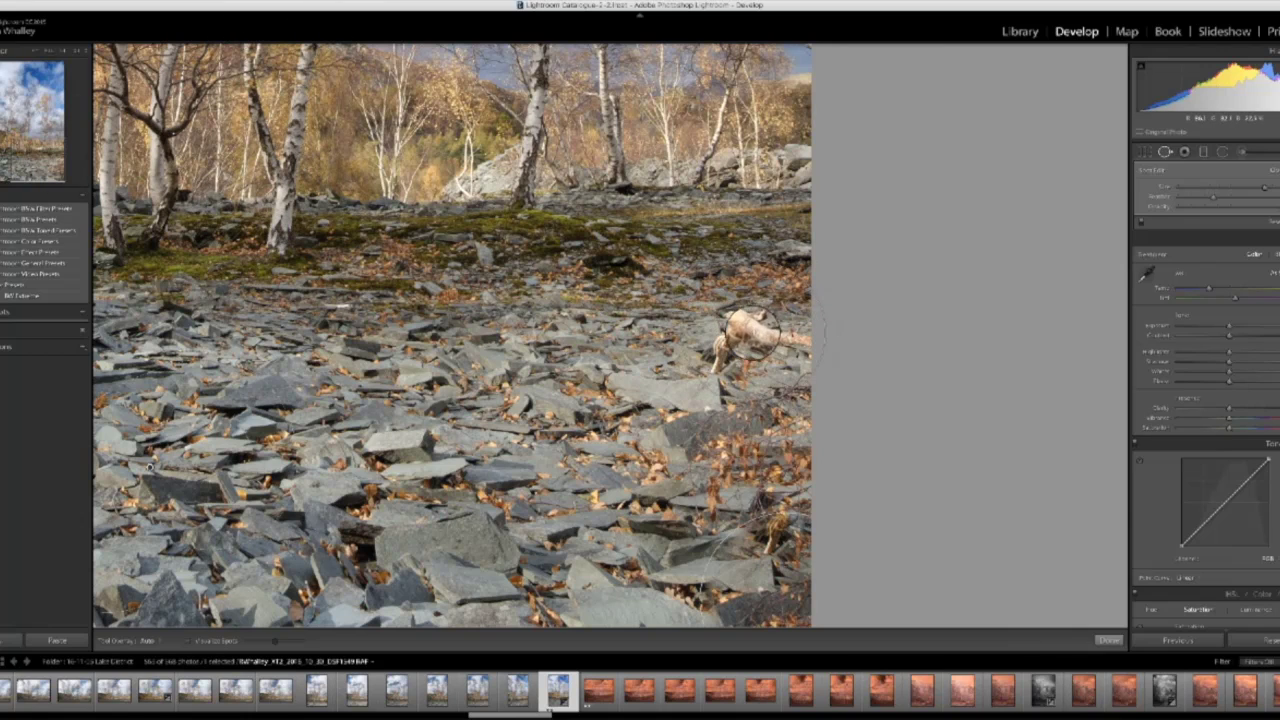
{"action": "left_click", "coordinate": [752, 343]}
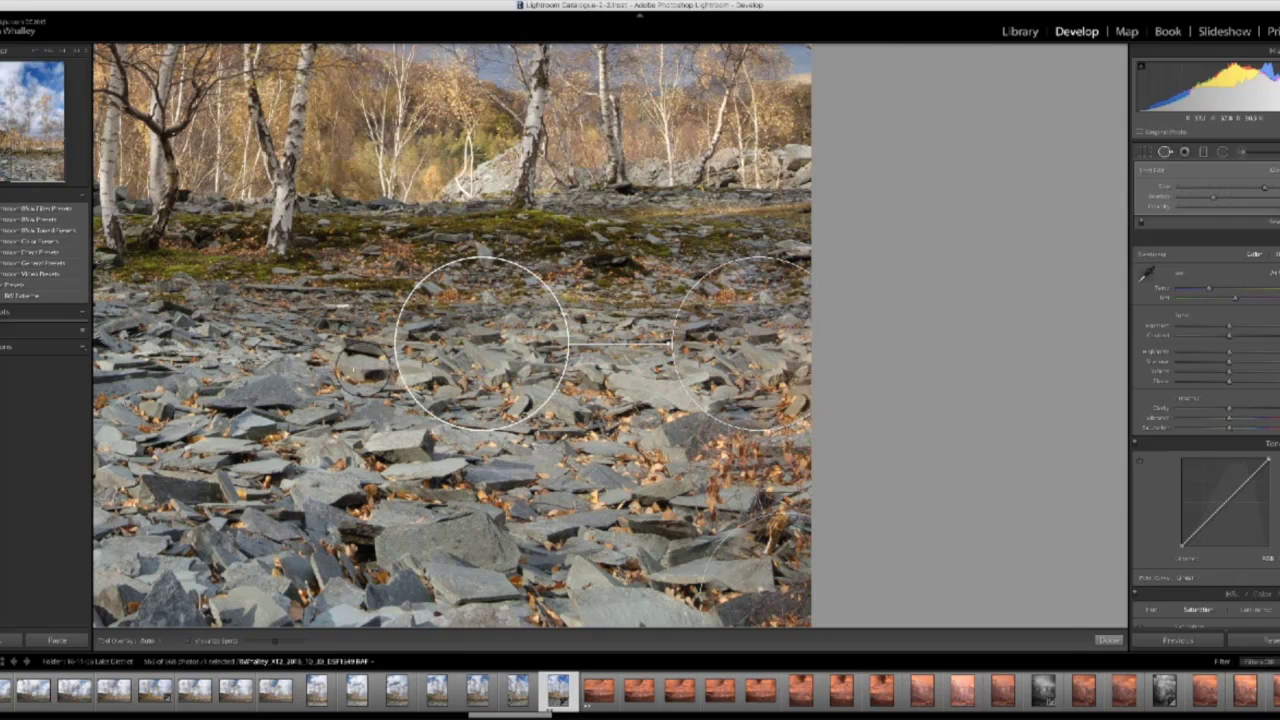
{"action": "left_click_drag", "start_coordinate": [465, 349], "coordinate": [453, 345]}
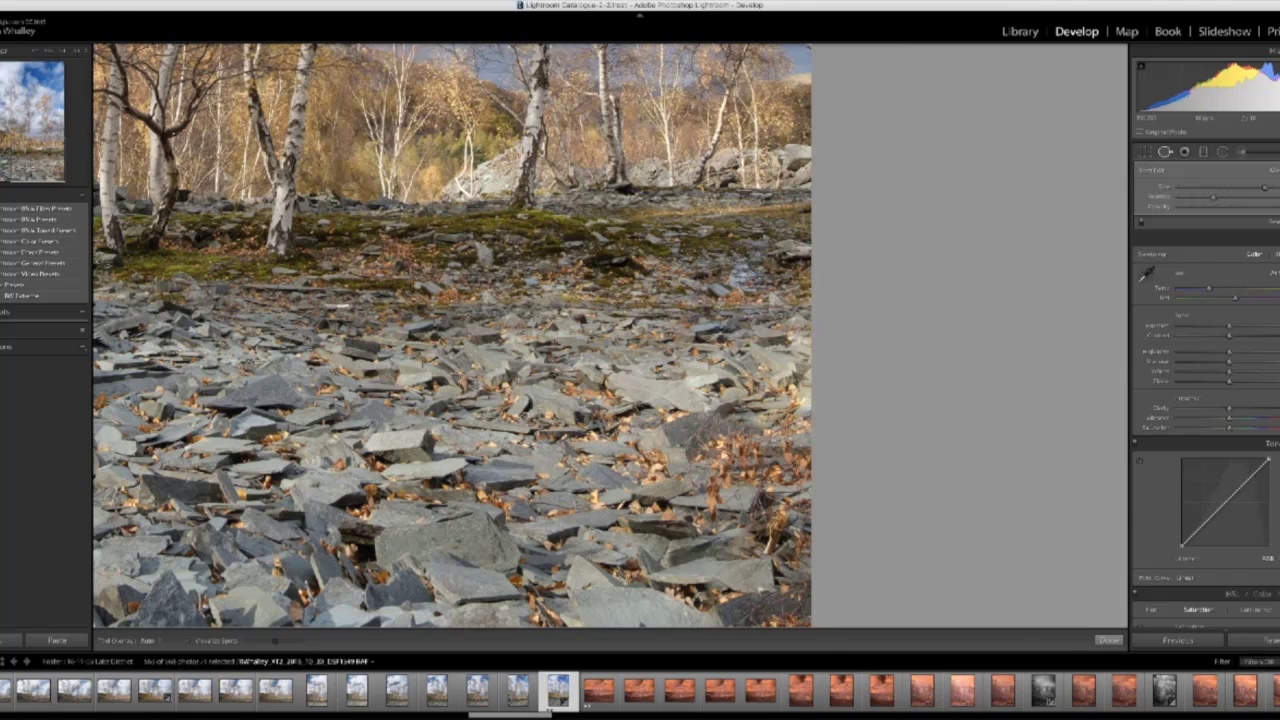
{"action": "left_click", "coordinate": [20, 95]}
{"action": "left_click_drag", "start_coordinate": [20, 95], "coordinate": [20, 95]}
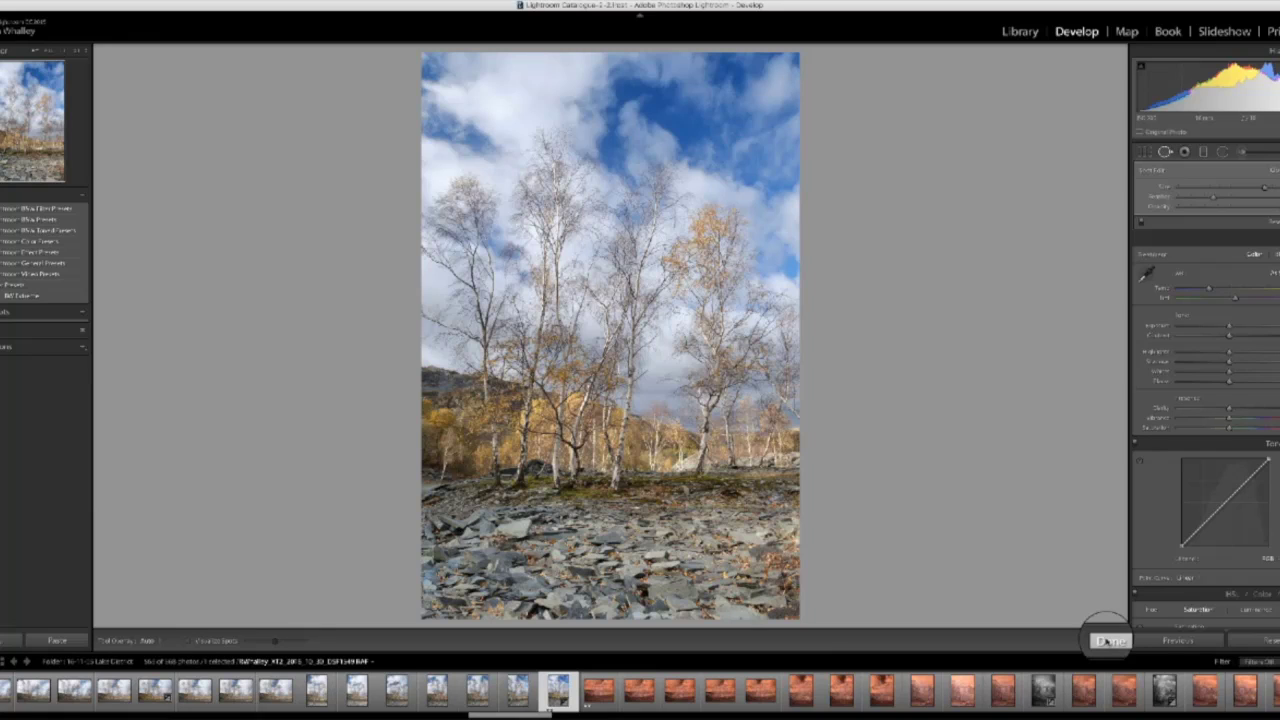
- Finish spot removal, then warm Temp slightly and lower Exposure a touch
{"action": "left_click", "coordinate": [1110, 641]}
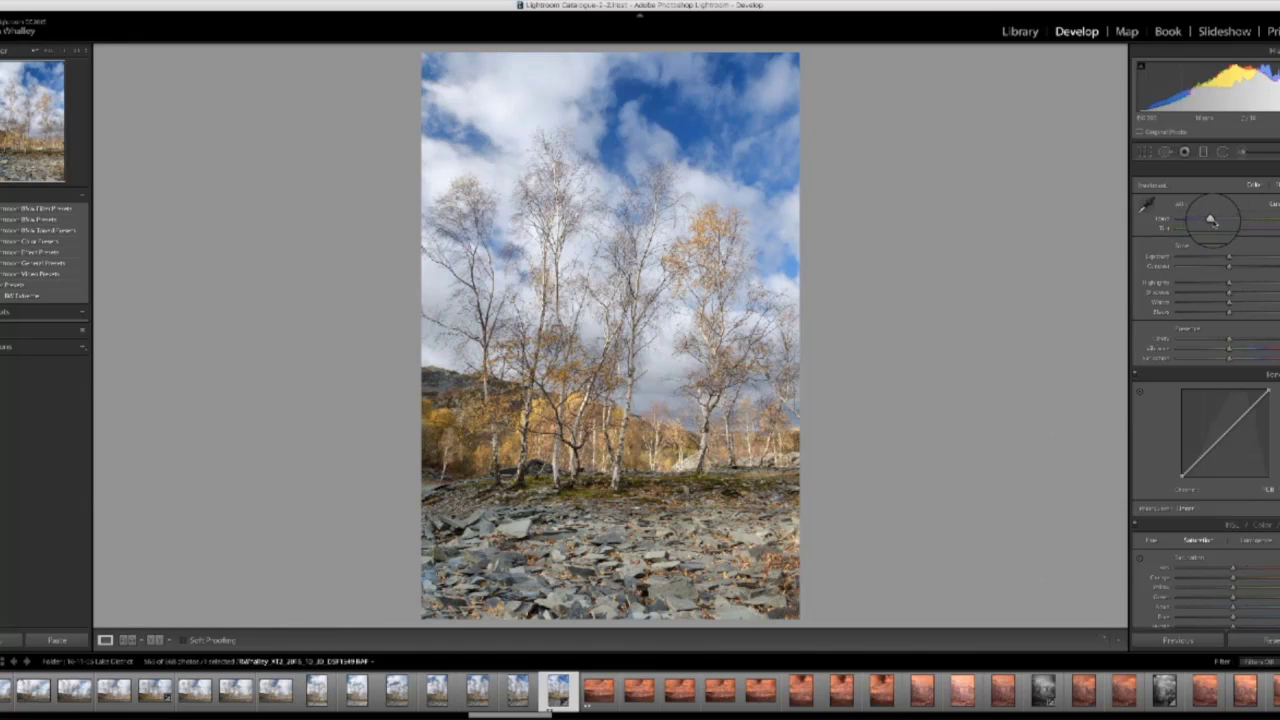
{"action": "left_click_drag", "start_coordinate": [1212, 220], "coordinate": [1214, 221]}
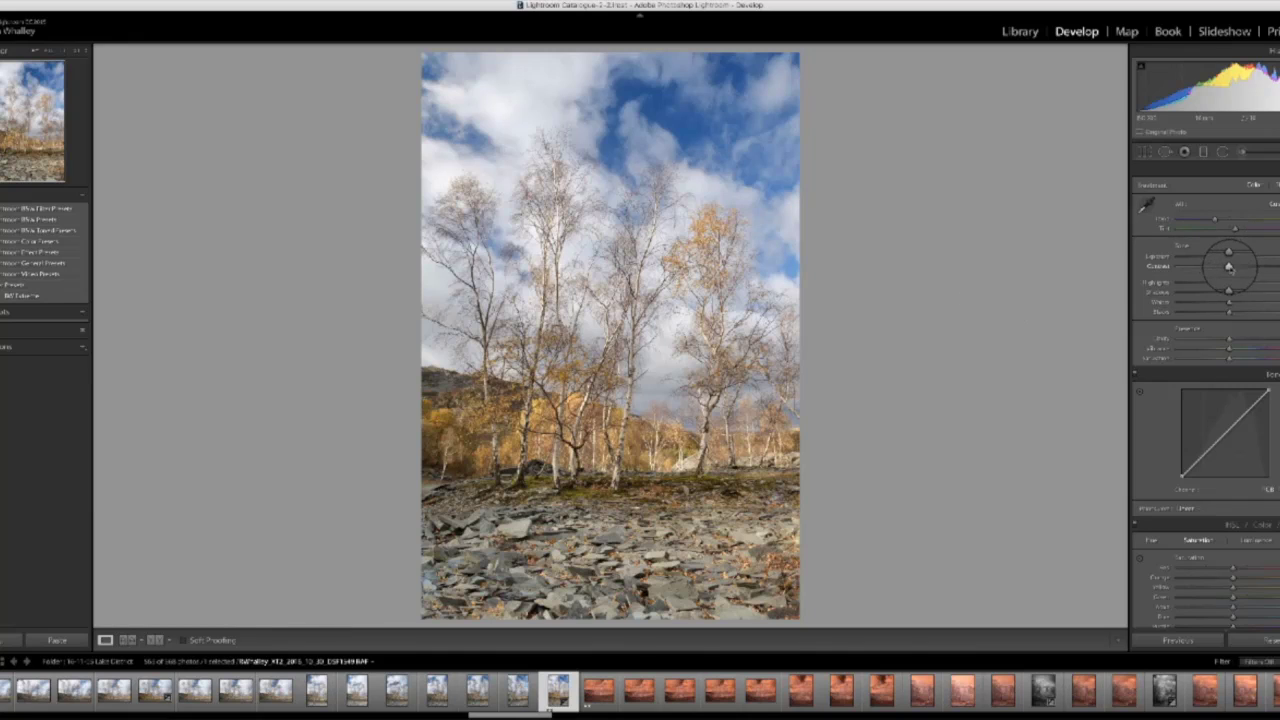
{"action": "left_click_drag", "start_coordinate": [1231, 259], "coordinate": [1224, 258]}
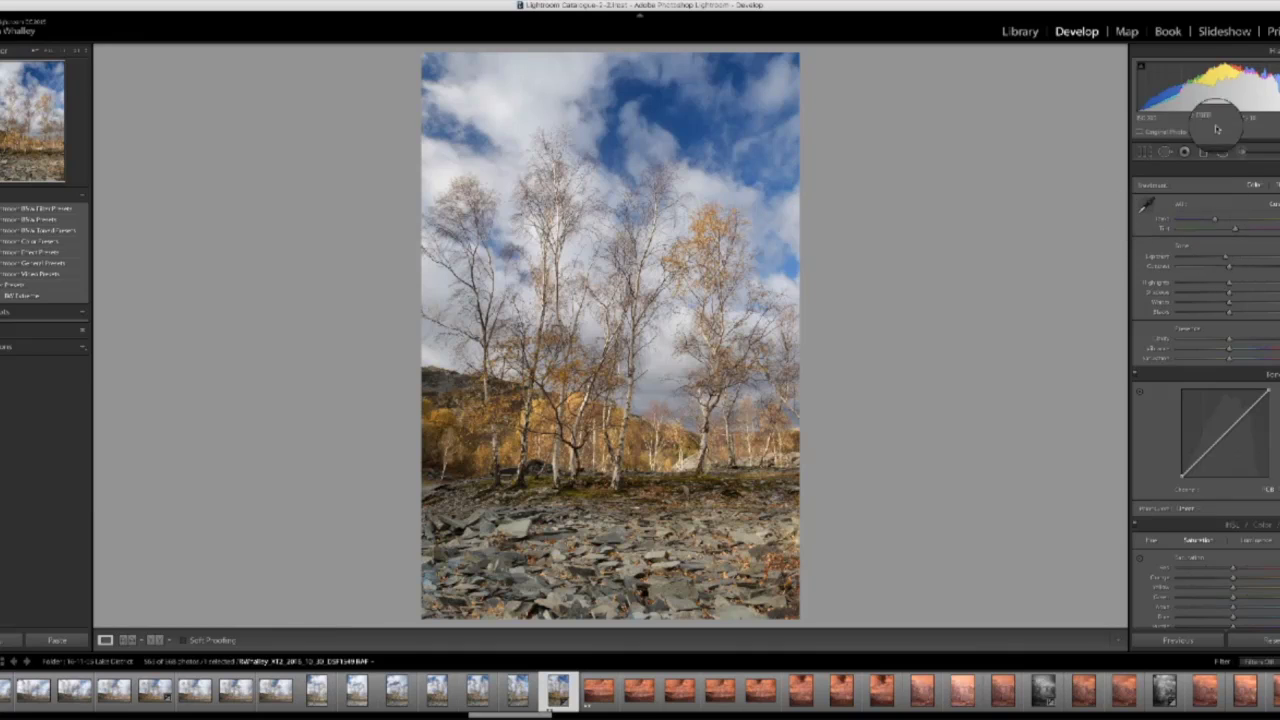
{"action": "left_click_drag", "start_coordinate": [1226, 258], "coordinate": [1224, 258]}
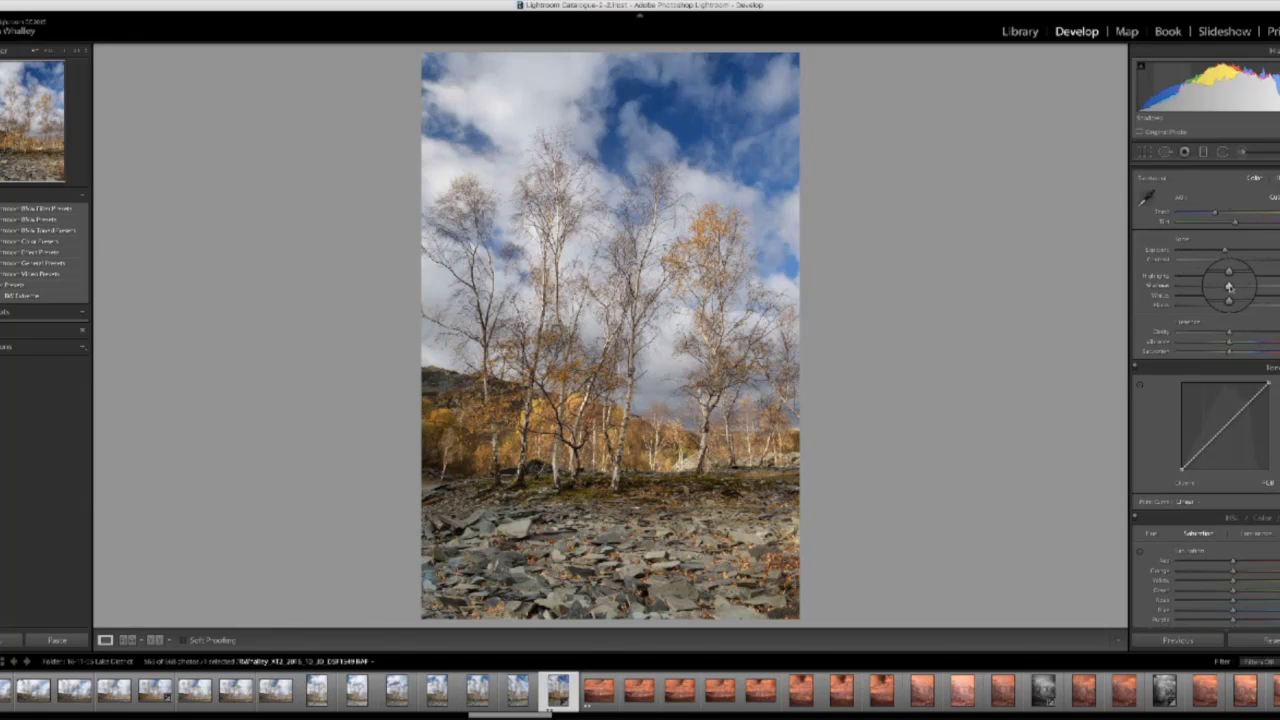
- Raise Shadows, lower Highlights to tame the bright sky, and lift Whites slightly
{"action": "left_click_drag", "start_coordinate": [1229, 287], "coordinate": [1256, 287]}
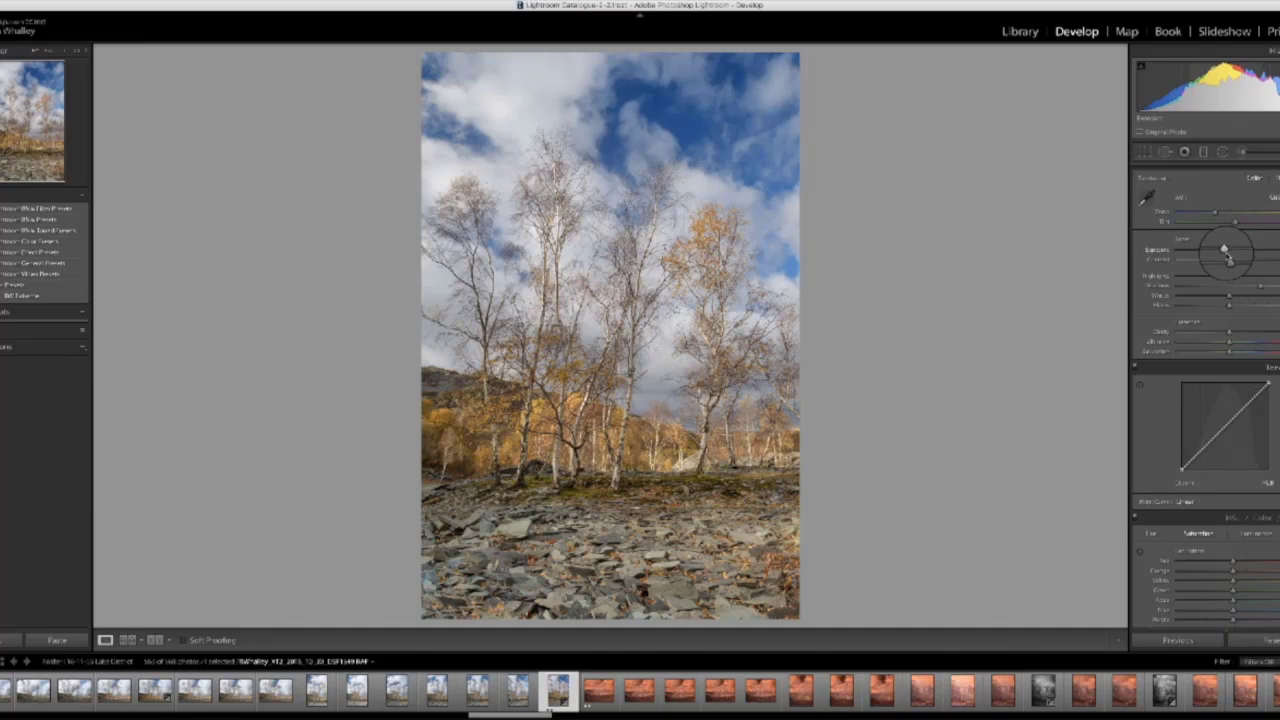
{"action": "left_click_drag", "start_coordinate": [1229, 277], "coordinate": [1213, 277]}
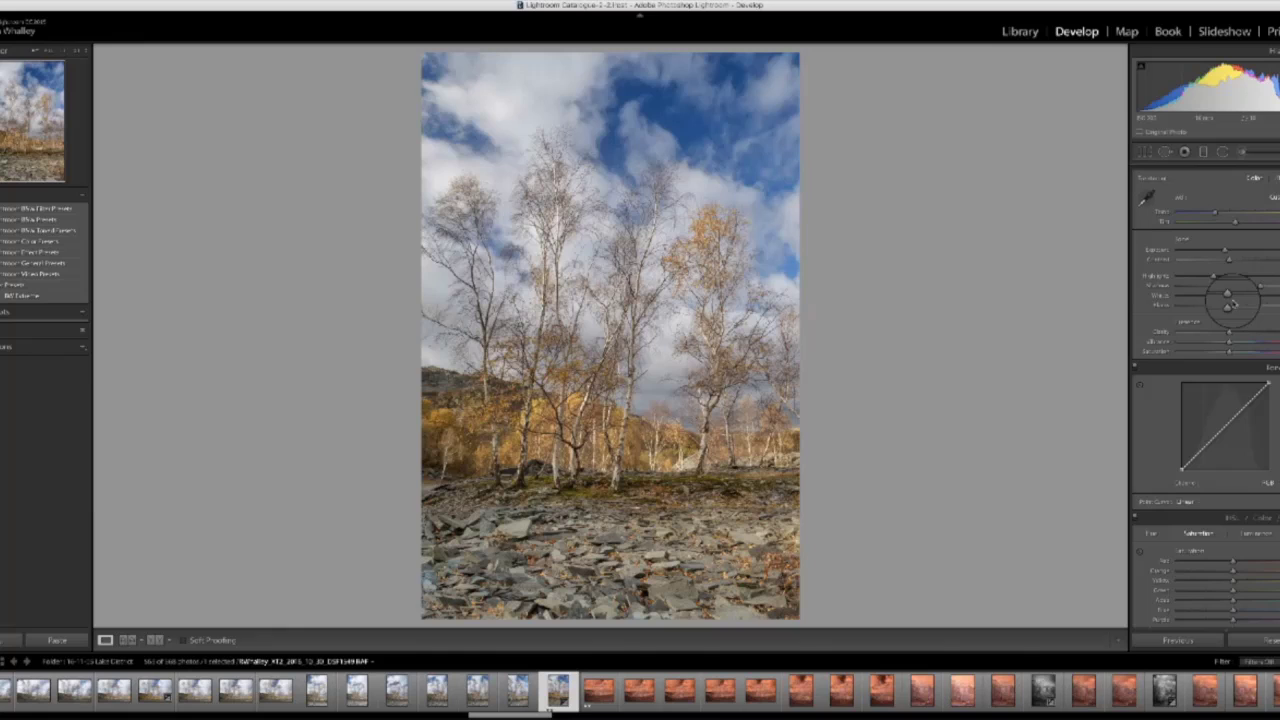
{"action": "left_click_drag", "start_coordinate": [1237, 301], "coordinate": [1241, 301]}
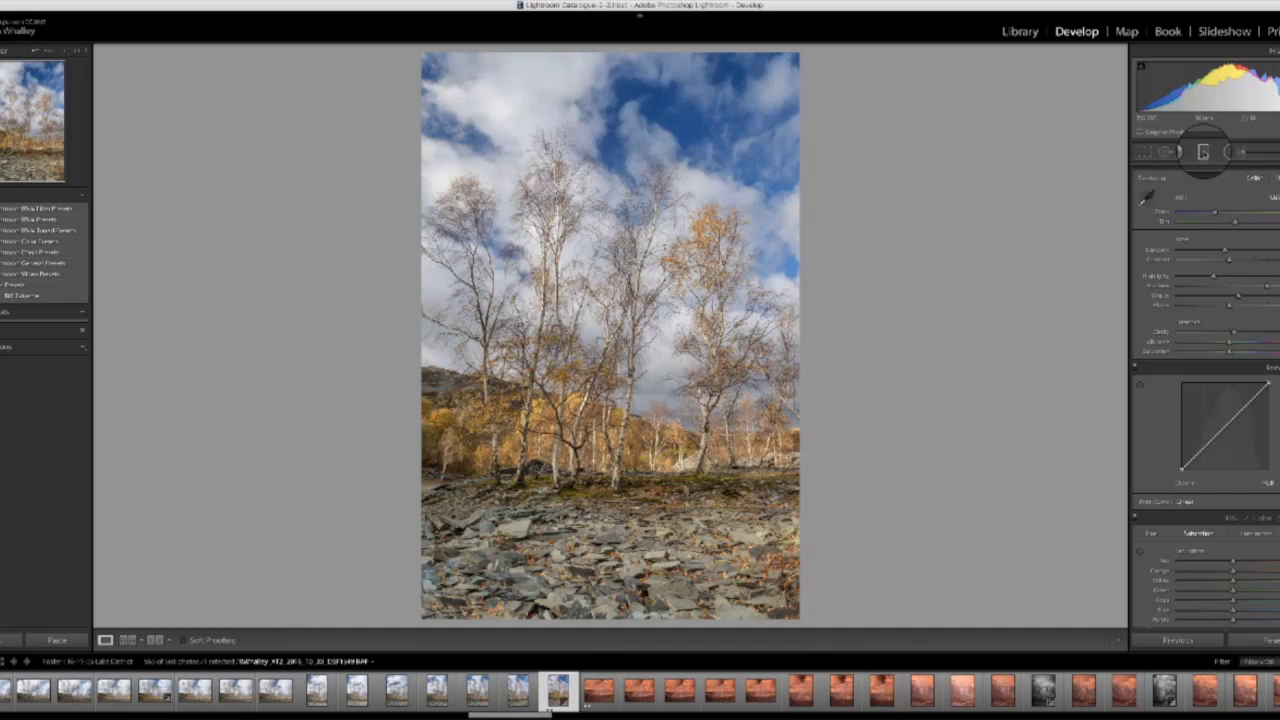
- Add a graduated filter over the foreground rocks with cooler Temp, more Contrast and Clarity
{"action": "left_click", "coordinate": [1203, 152]}
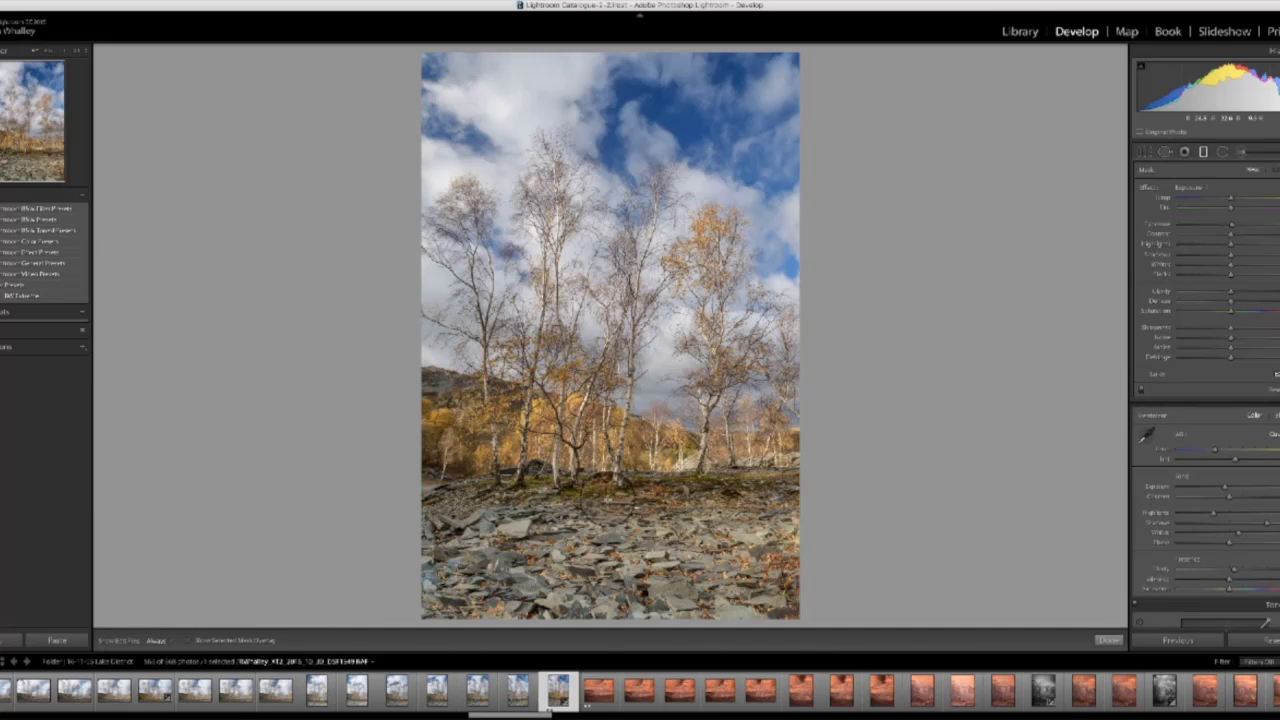
{"action": "left_click_drag", "start_coordinate": [603, 476], "coordinate": [602, 494]}
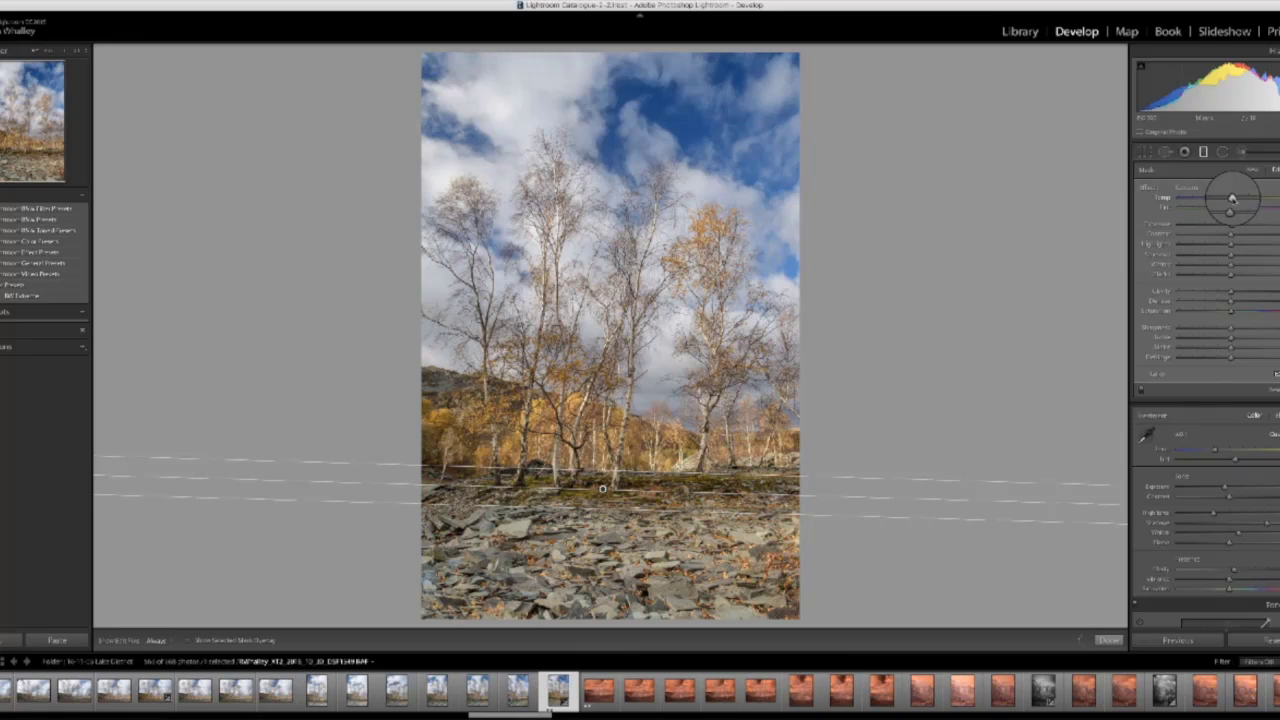
{"action": "left_click_drag", "start_coordinate": [1232, 198], "coordinate": [1228, 198]}
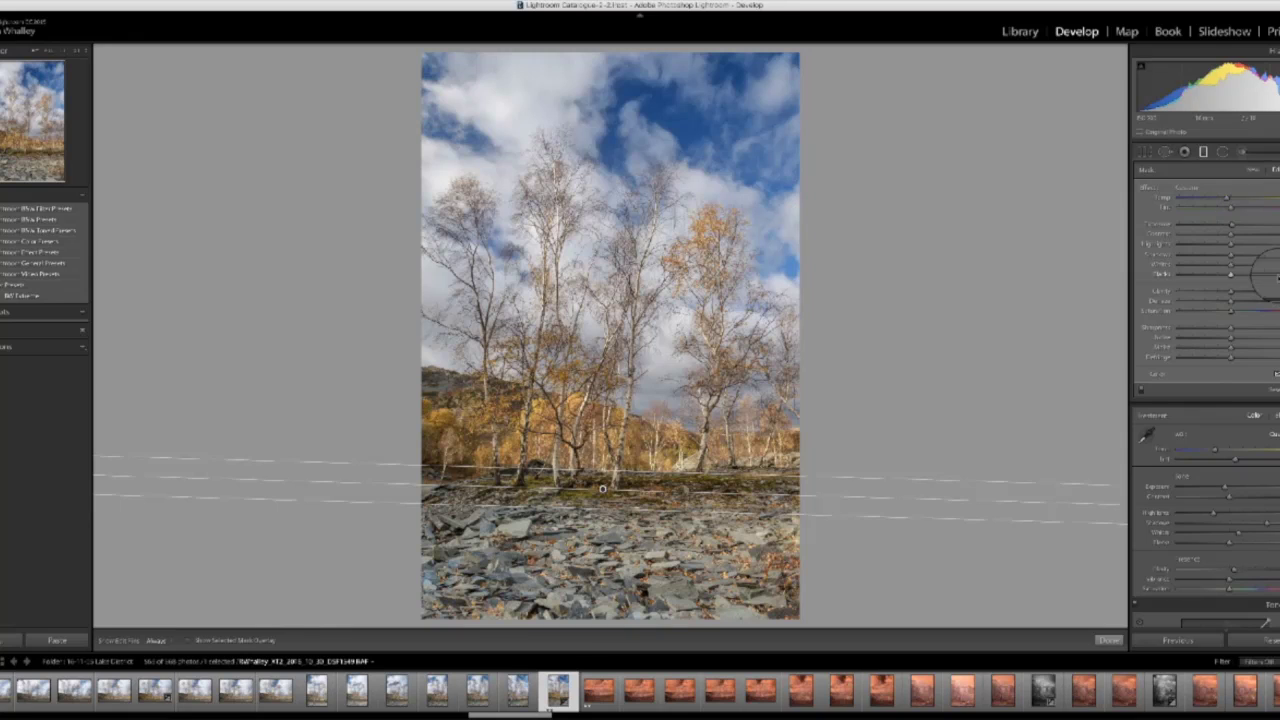
{"action": "left_click_drag", "start_coordinate": [1230, 235], "coordinate": [1251, 240]}
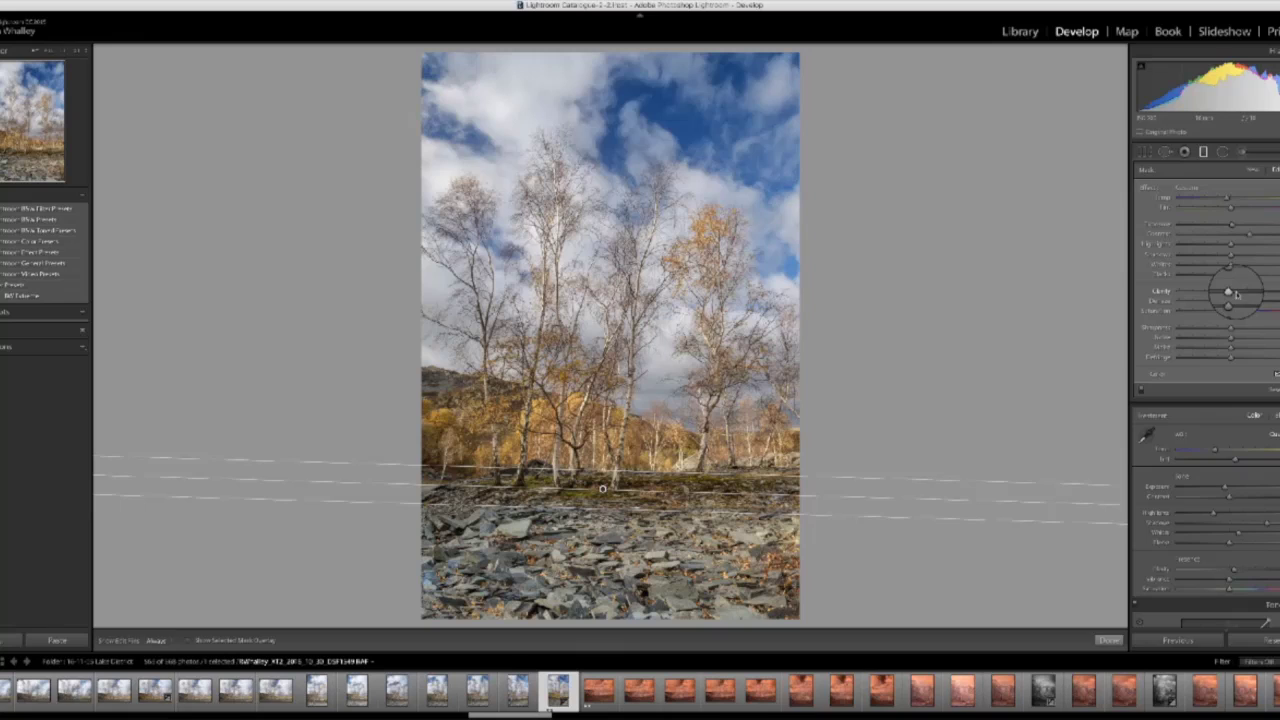
{"action": "left_click_drag", "start_coordinate": [1231, 291], "coordinate": [1241, 293]}
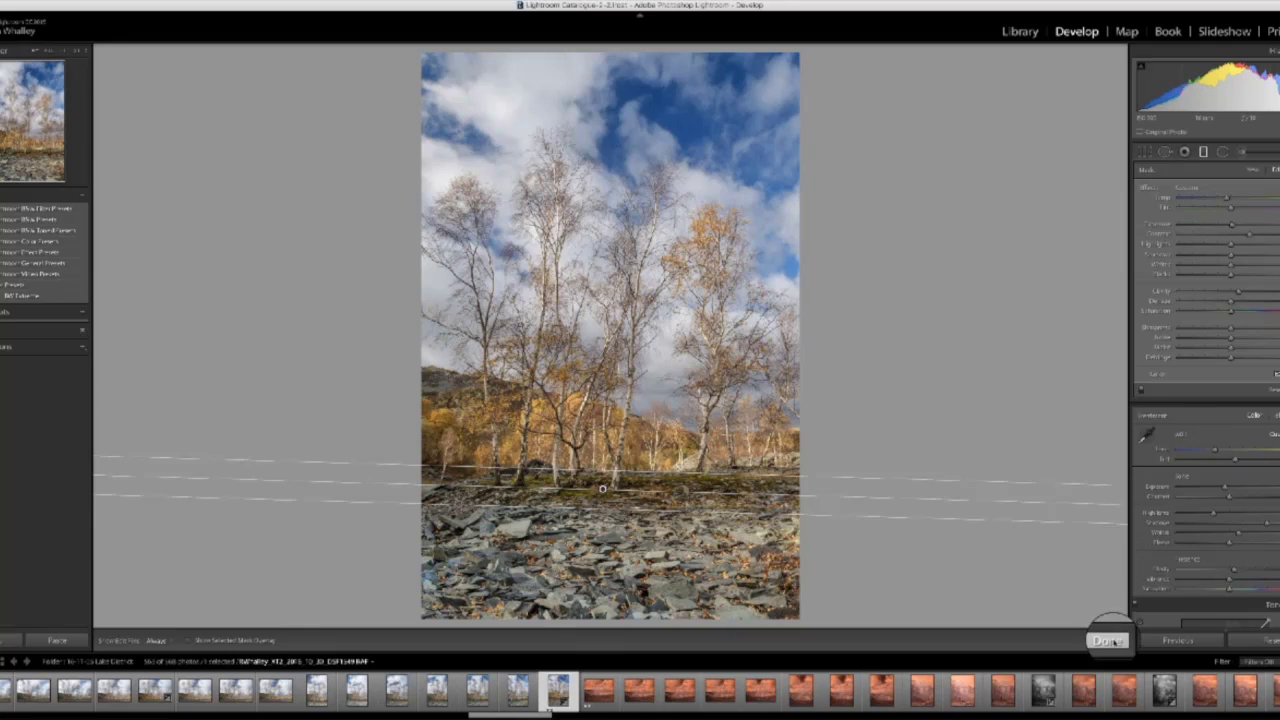
{"action": "left_click", "coordinate": [1109, 641]}
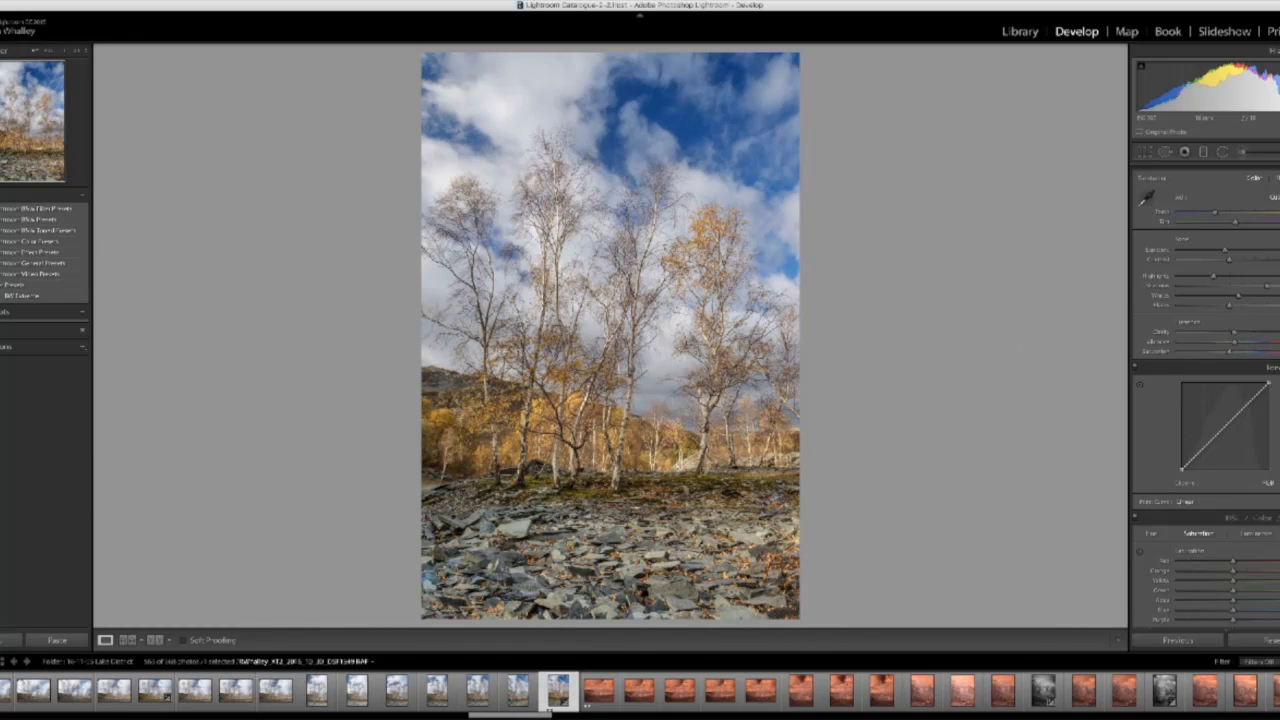
- In Effects, lower Post-Crop Vignetting Amount to darken edges and push Midpoint outward
{"action": "scroll", "coordinate": [1206, 396], "scroll_direction": "down", "scroll_amount": 10}
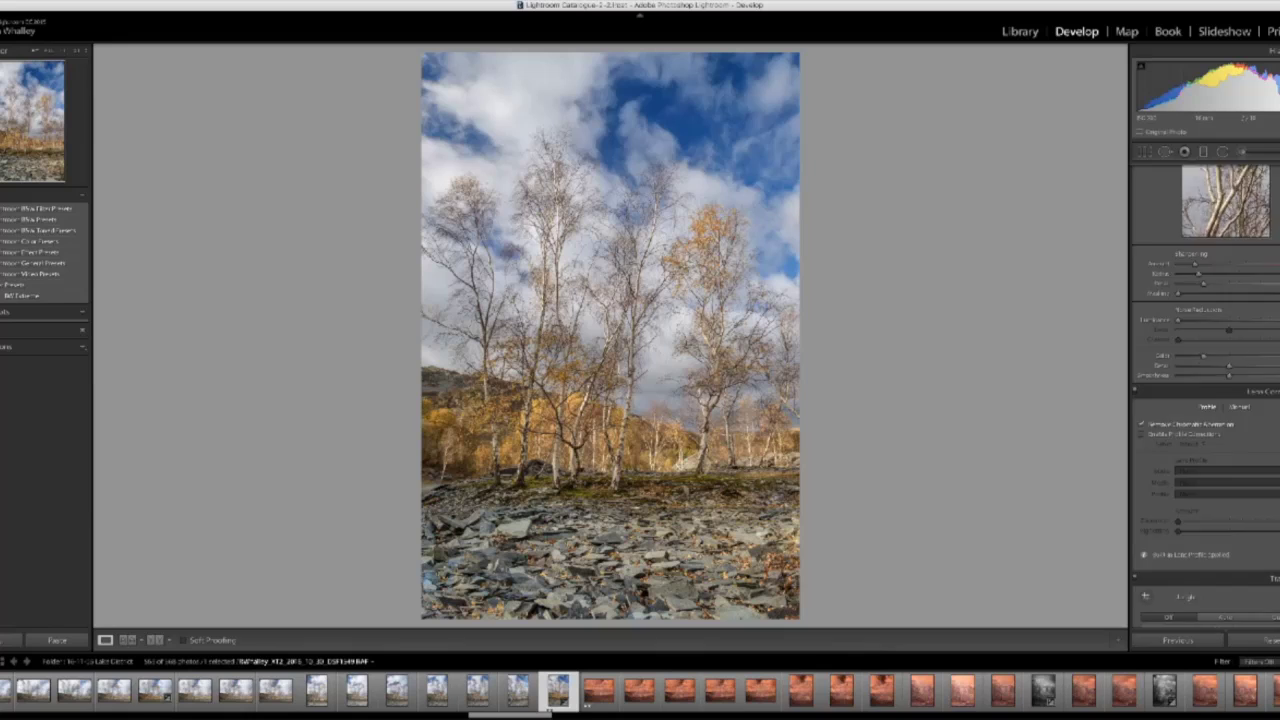
{"action": "scroll", "coordinate": [1206, 396], "scroll_direction": "down", "scroll_amount": 8}
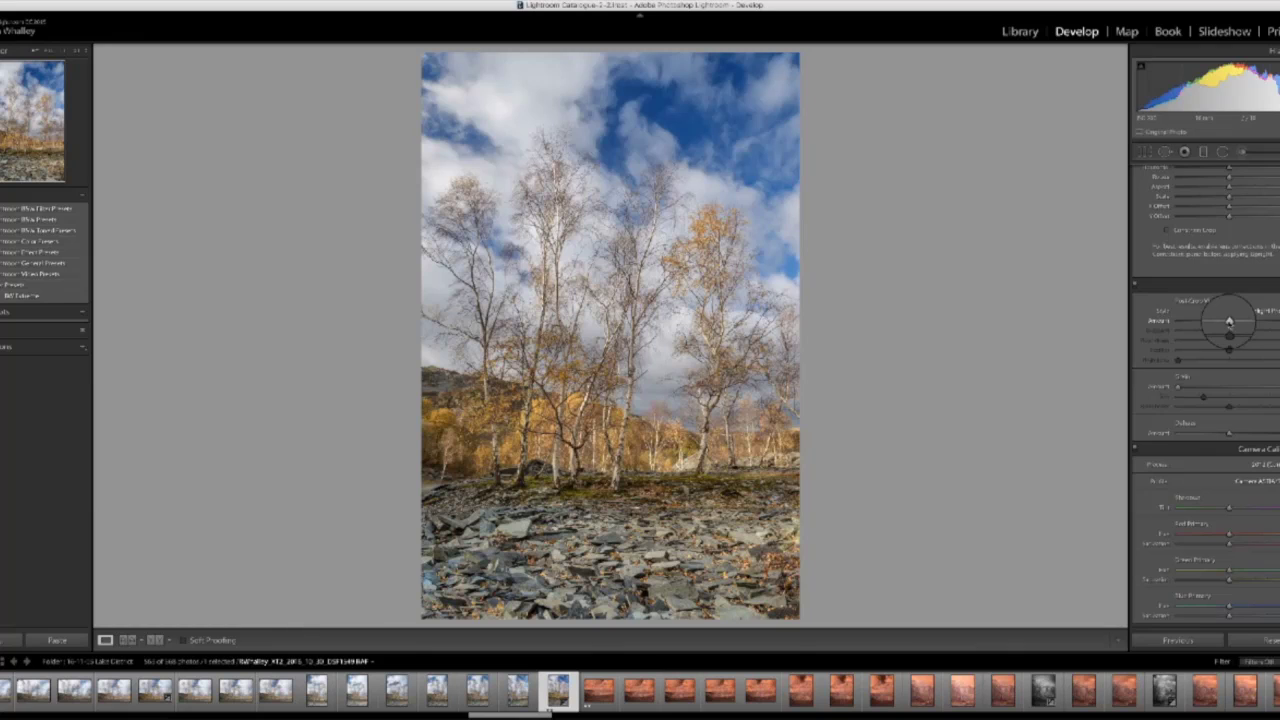
{"action": "left_click_drag", "start_coordinate": [1229, 321], "coordinate": [1224, 321]}
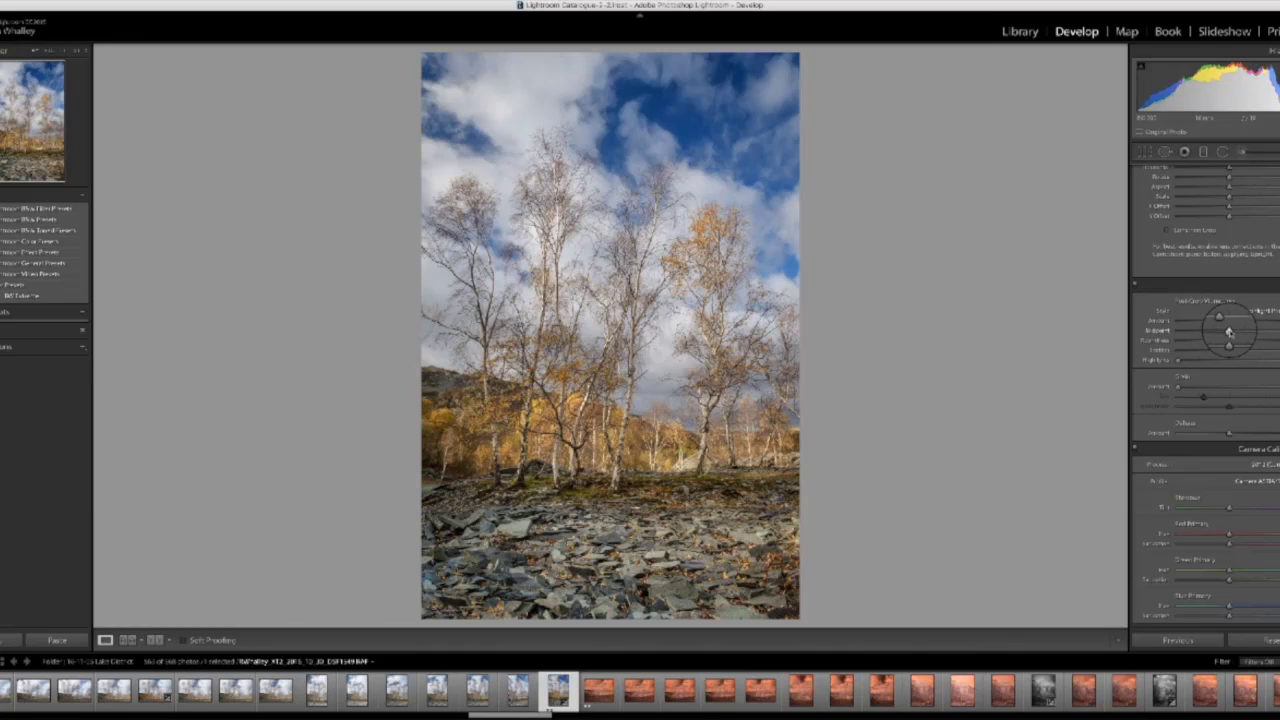
{"action": "left_click_drag", "start_coordinate": [1233, 331], "coordinate": [1224, 361]}
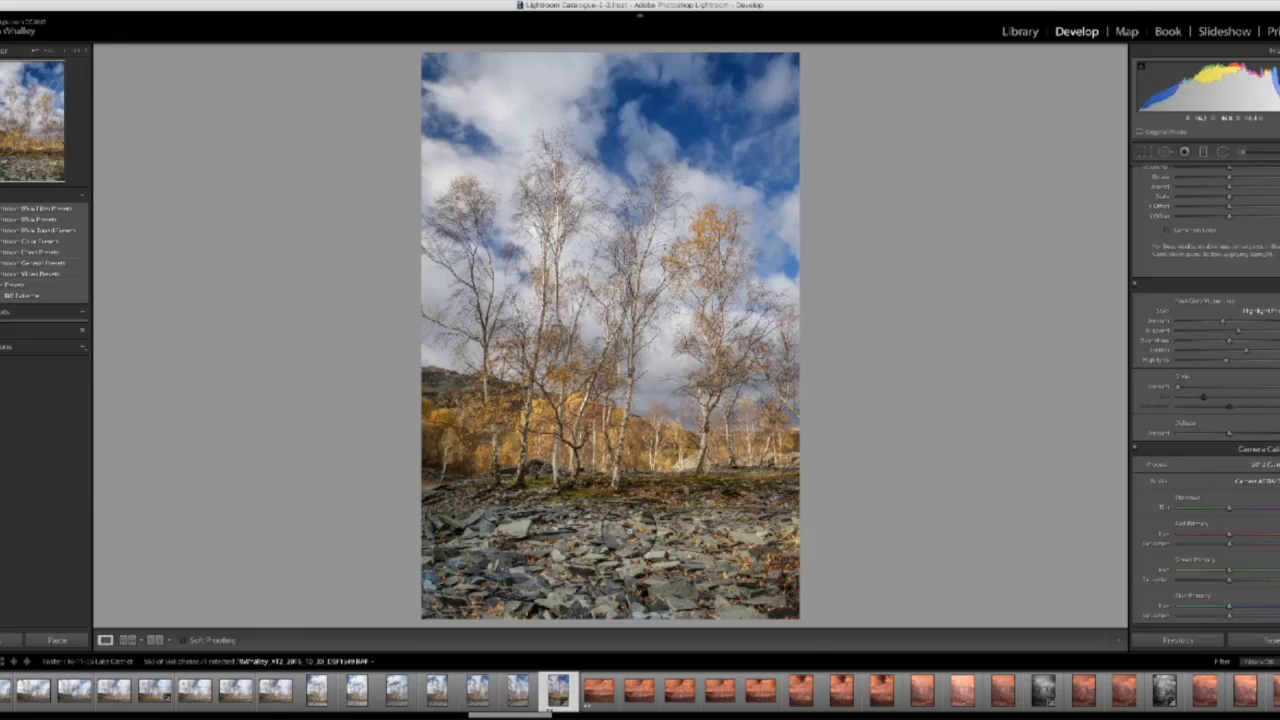
- Zoom to 1:1 on the lower-left slate rocks and paint an Adjustment Brush mask across them
{"action": "left_click", "coordinate": [416, 578]}
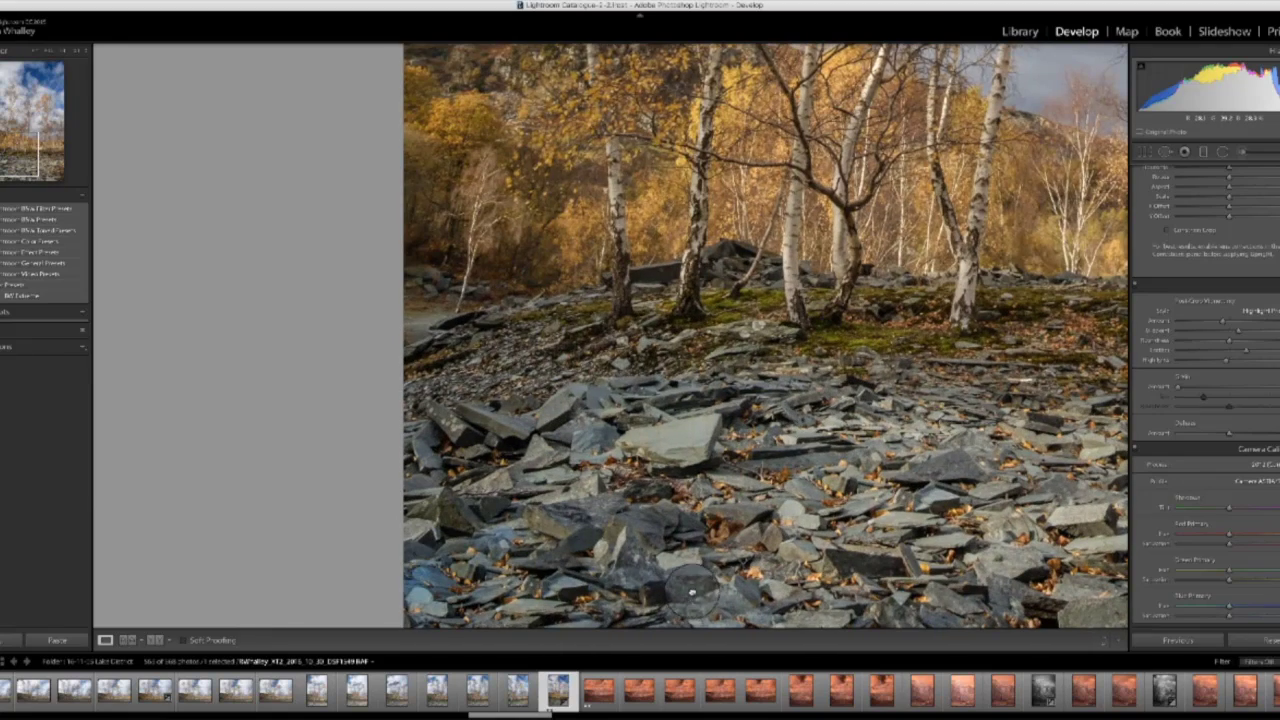
{"action": "left_click_drag", "start_coordinate": [692, 593], "coordinate": [711, 515]}
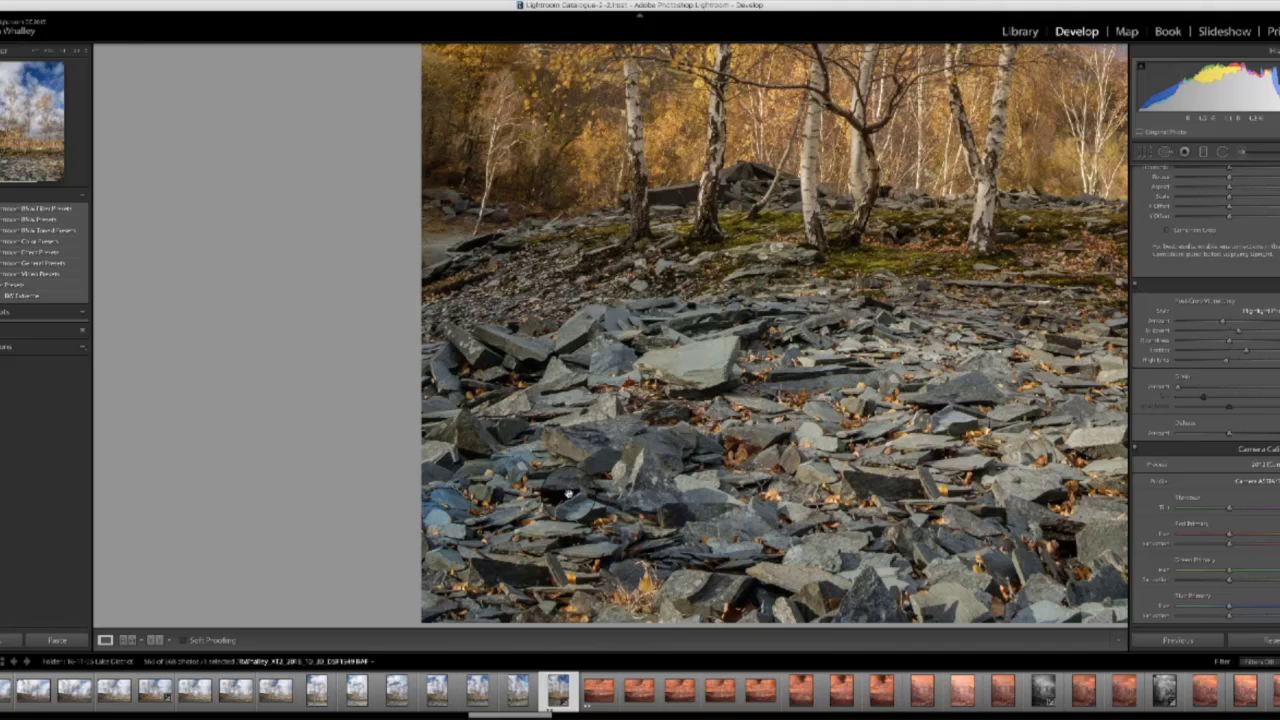
{"action": "left_click", "coordinate": [1218, 175]}
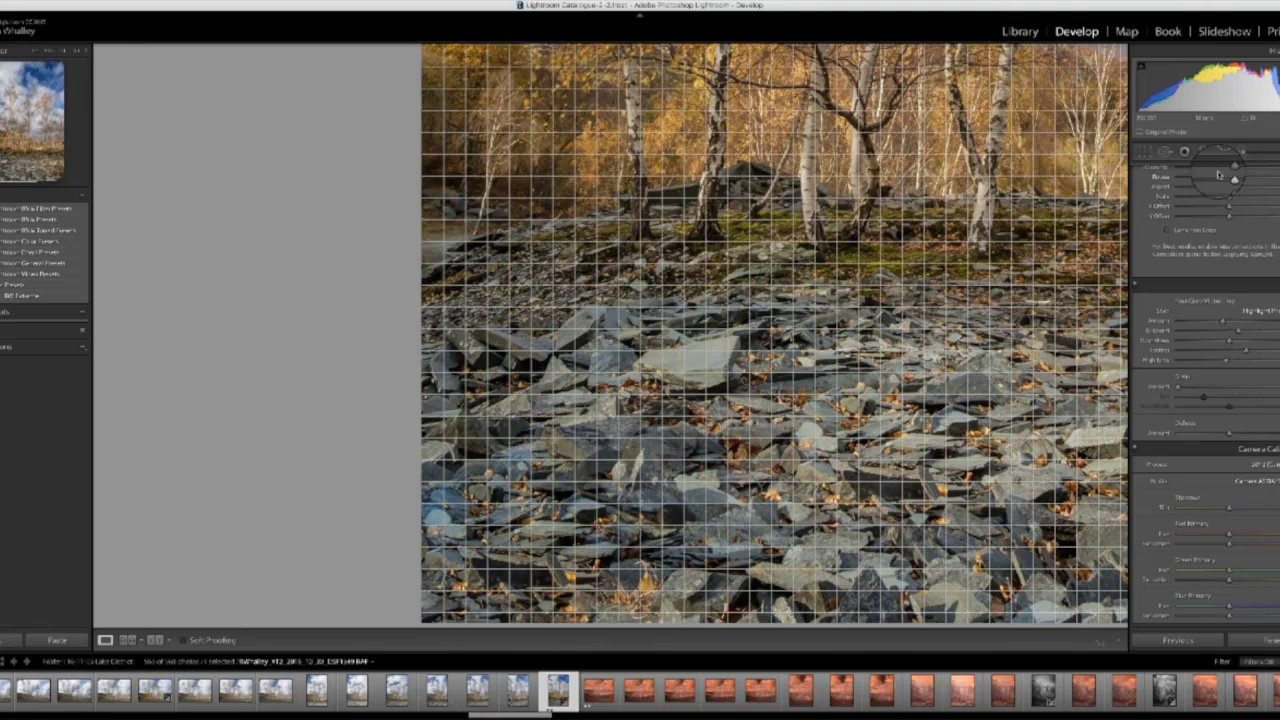
{"action": "left_click", "coordinate": [1241, 151]}
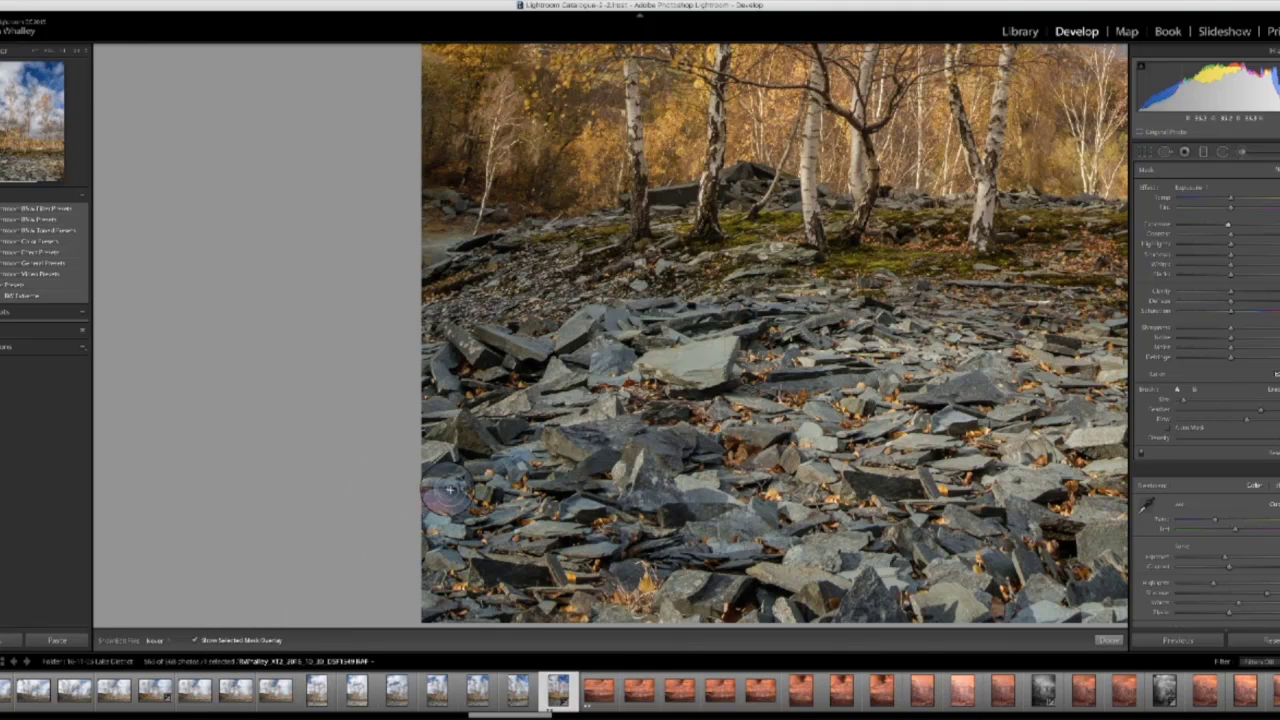
{"action": "mouse_move", "coordinate": [440, 500]}
{"action": "left_mouse_down"}
{"action": "mouse_move", "coordinate": [434, 514]}
{"action": "mouse_move", "coordinate": [470, 498]}
{"action": "mouse_move", "coordinate": [440, 522]}
{"action": "mouse_move", "coordinate": [466, 552]}
{"action": "left_mouse_up"}
{"action": "left_click_drag", "start_coordinate": [512, 457], "coordinate": [518, 470]}
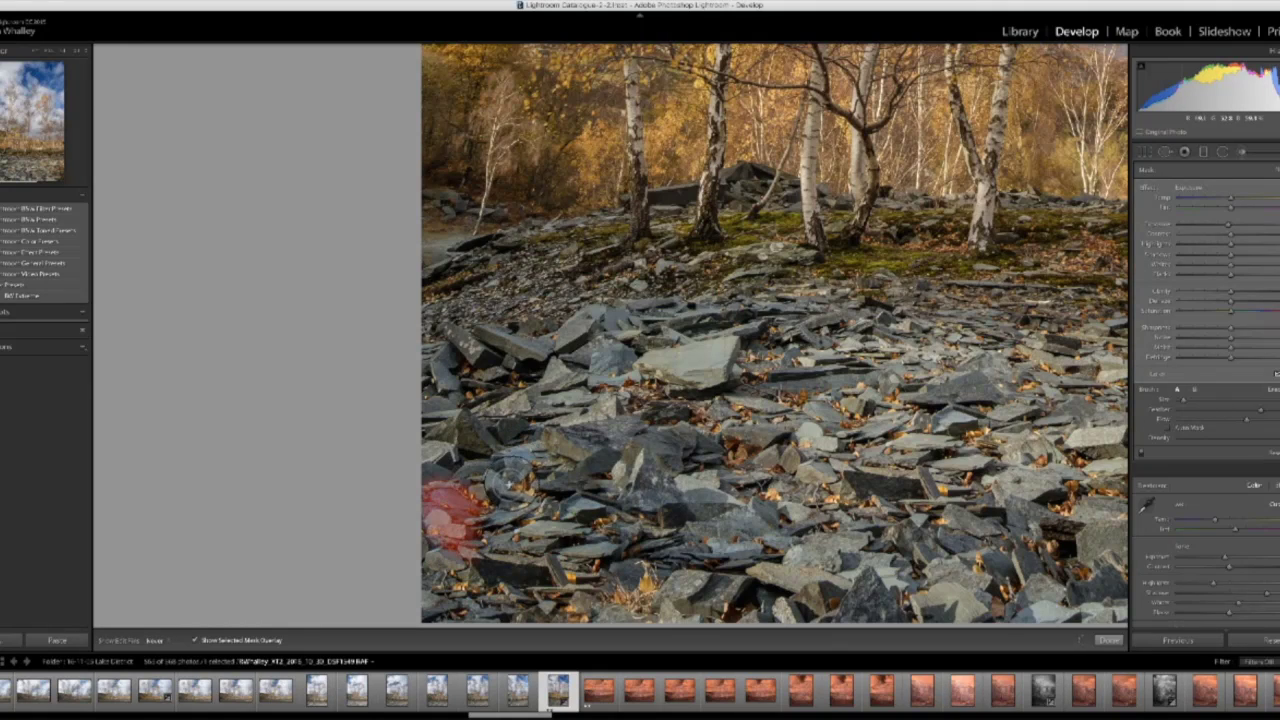
{"action": "mouse_move", "coordinate": [440, 514]}
{"action": "left_mouse_down"}
{"action": "mouse_move", "coordinate": [440, 548]}
{"action": "mouse_move", "coordinate": [438, 522]}
{"action": "mouse_move", "coordinate": [482, 494]}
{"action": "mouse_move", "coordinate": [430, 498]}
{"action": "mouse_move", "coordinate": [437, 543]}
{"action": "left_mouse_up"}
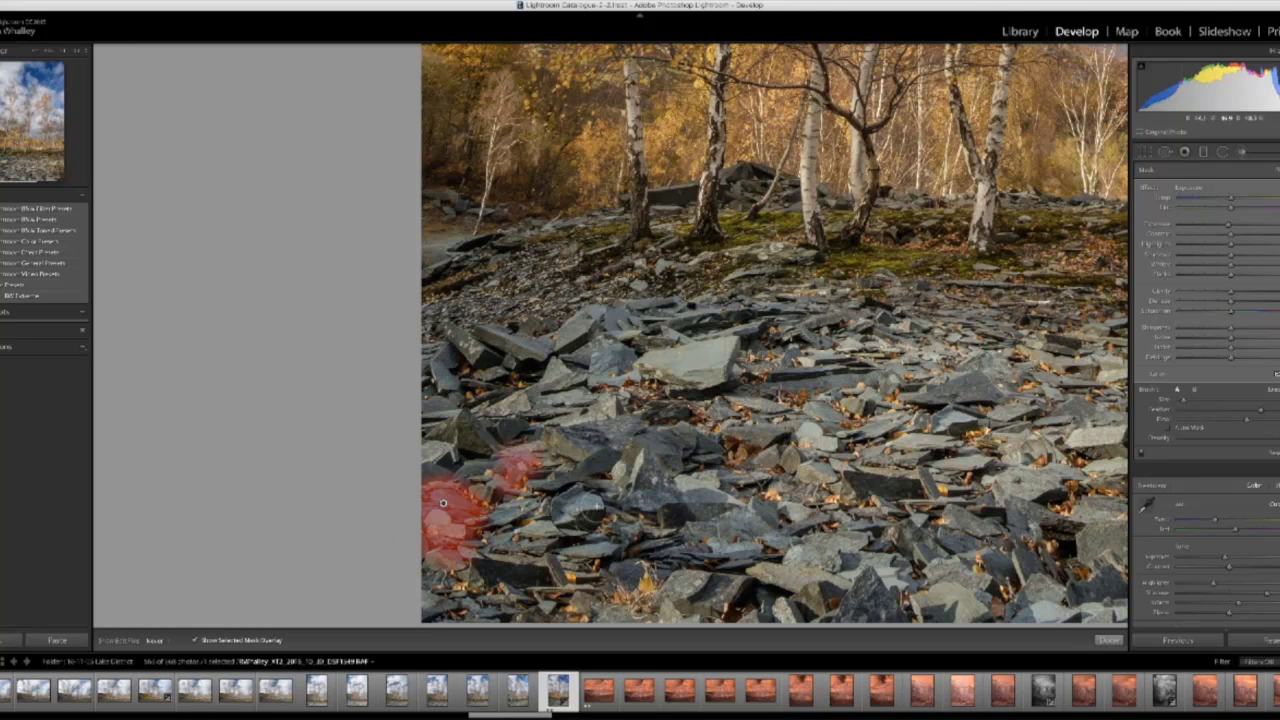
{"action": "mouse_move", "coordinate": [566, 506]}
{"action": "left_mouse_down"}
{"action": "mouse_move", "coordinate": [595, 512]}
{"action": "mouse_move", "coordinate": [490, 508]}
{"action": "left_mouse_up"}
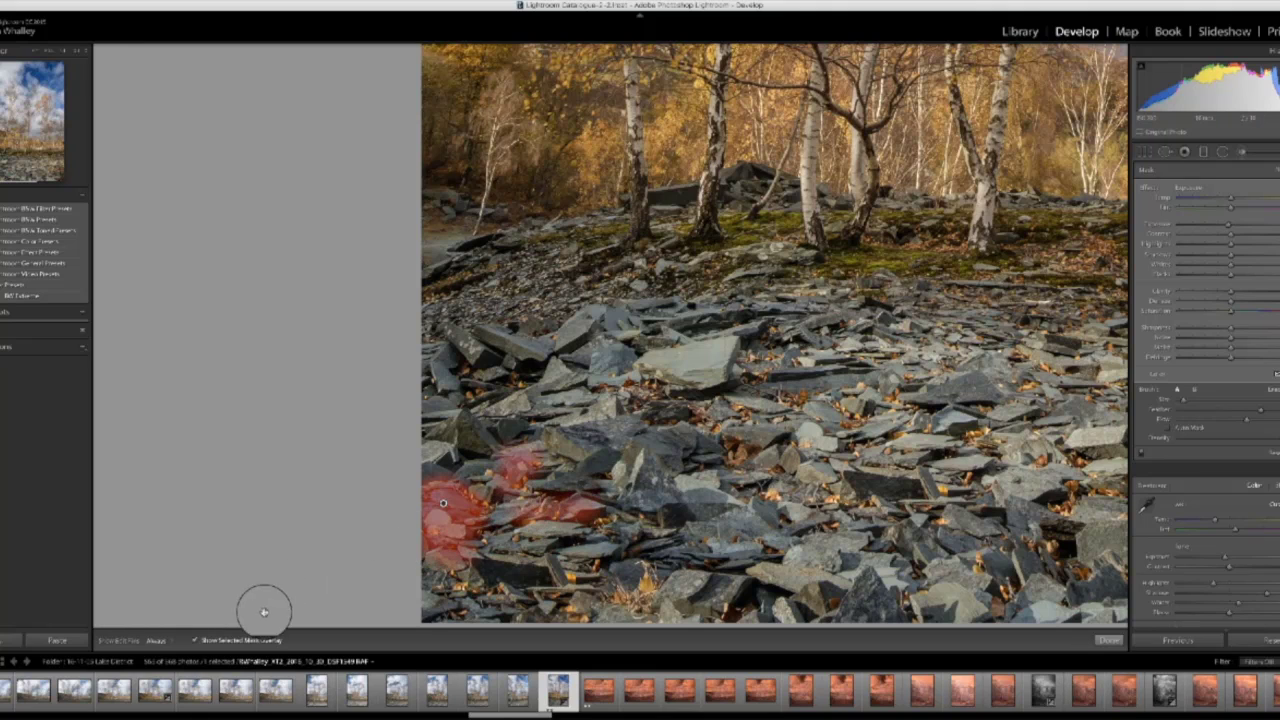
- Hide the red mask overlay, raise the brushed rocks' Saturation slightly, and bring the sky into view
{"action": "left_click", "coordinate": [193, 640]}
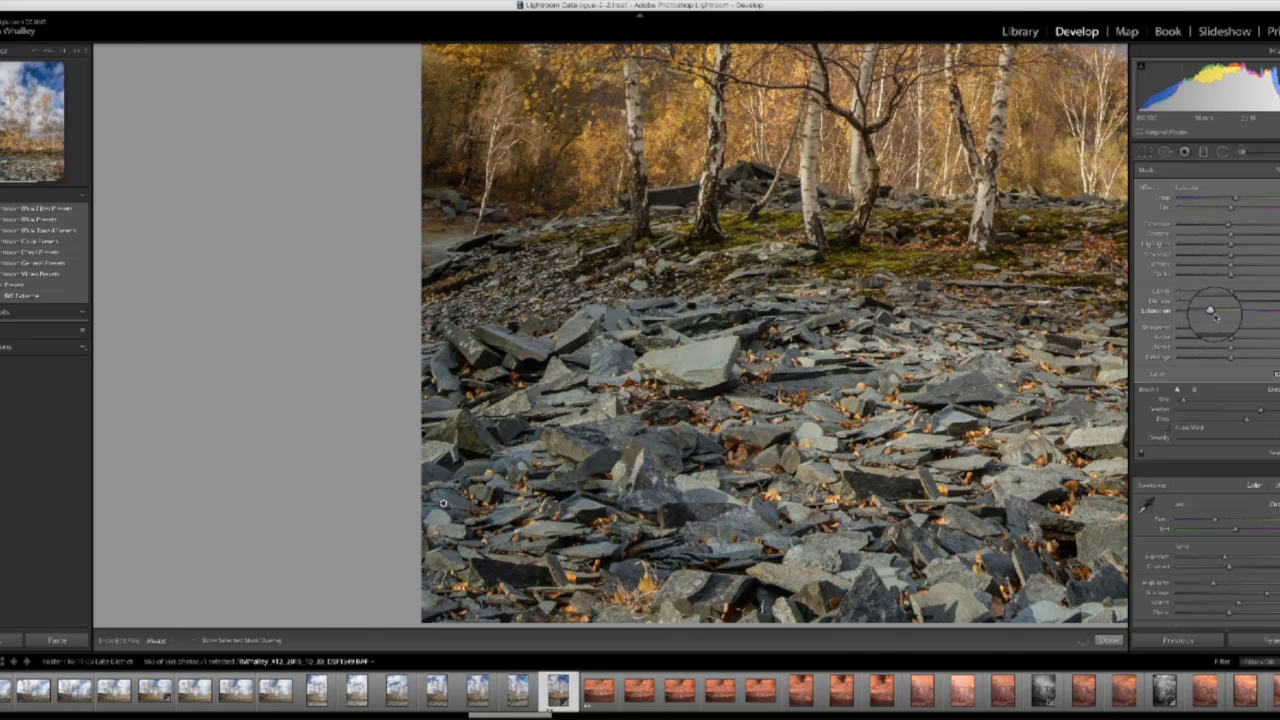
{"action": "left_click_drag", "start_coordinate": [1214, 313], "coordinate": [1218, 315]}
{"action": "left_click", "coordinate": [17, 108]}
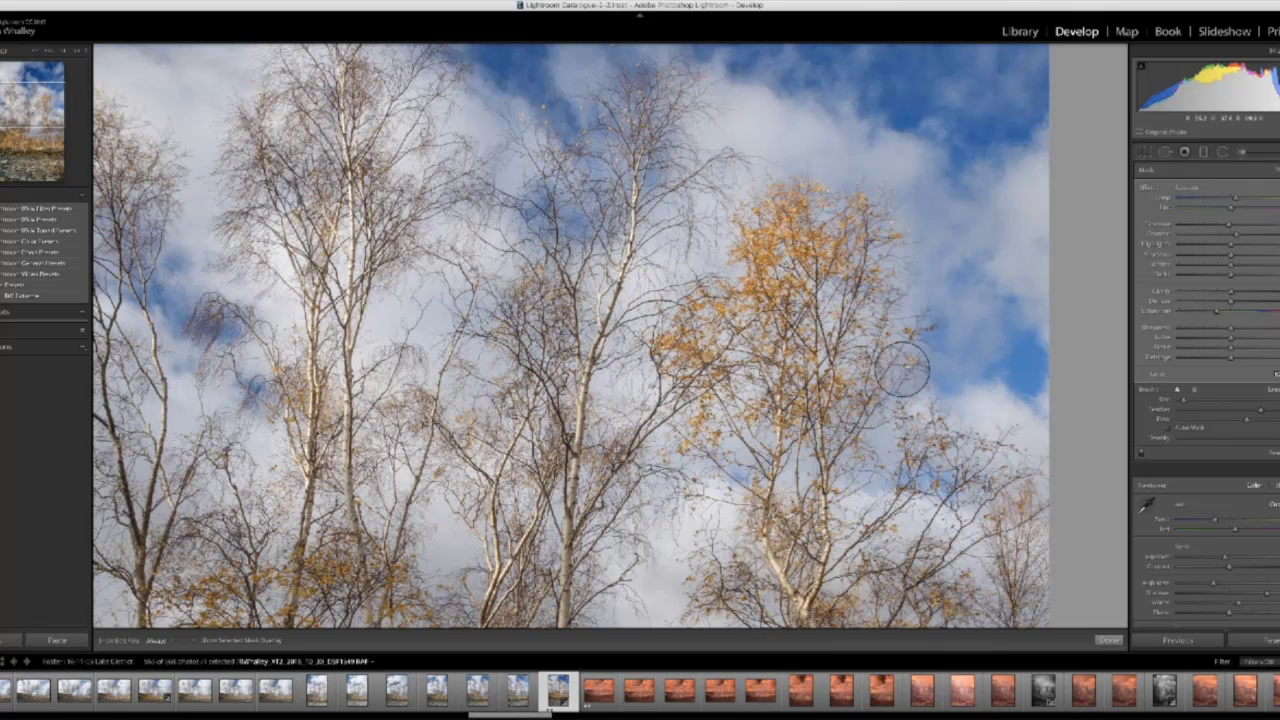
- Finish the brush edit and lower Color noise reduction in the Detail panel at 1:1 zoom
{"action": "left_click", "coordinate": [1108, 639]}
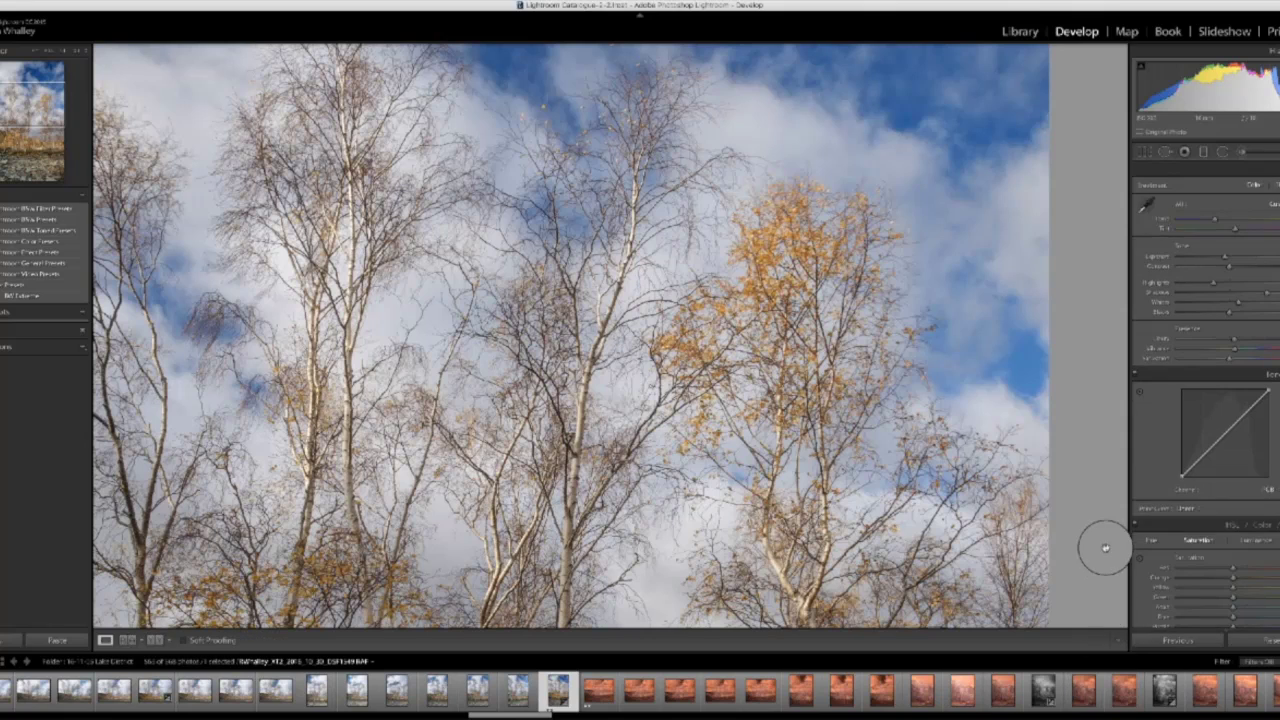
{"action": "scroll", "coordinate": [1198, 480], "scroll_direction": "down", "scroll_amount": 10}
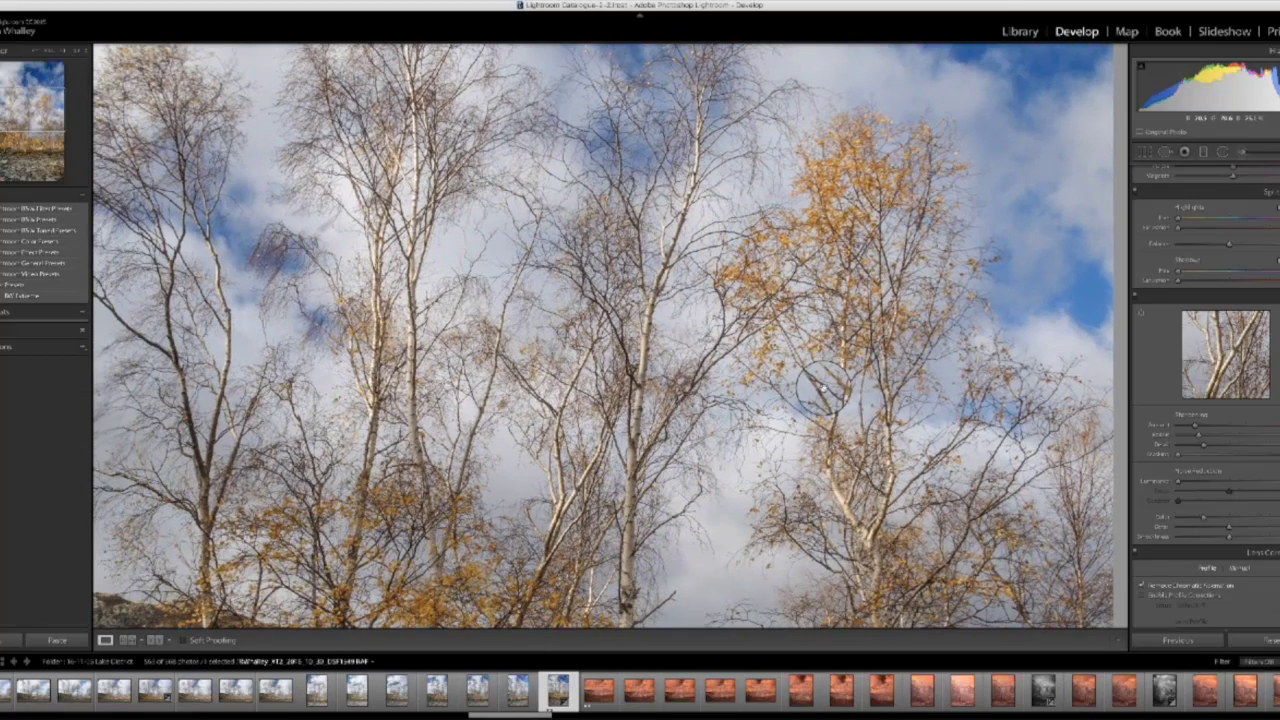
{"action": "left_click", "coordinate": [78, 51]}
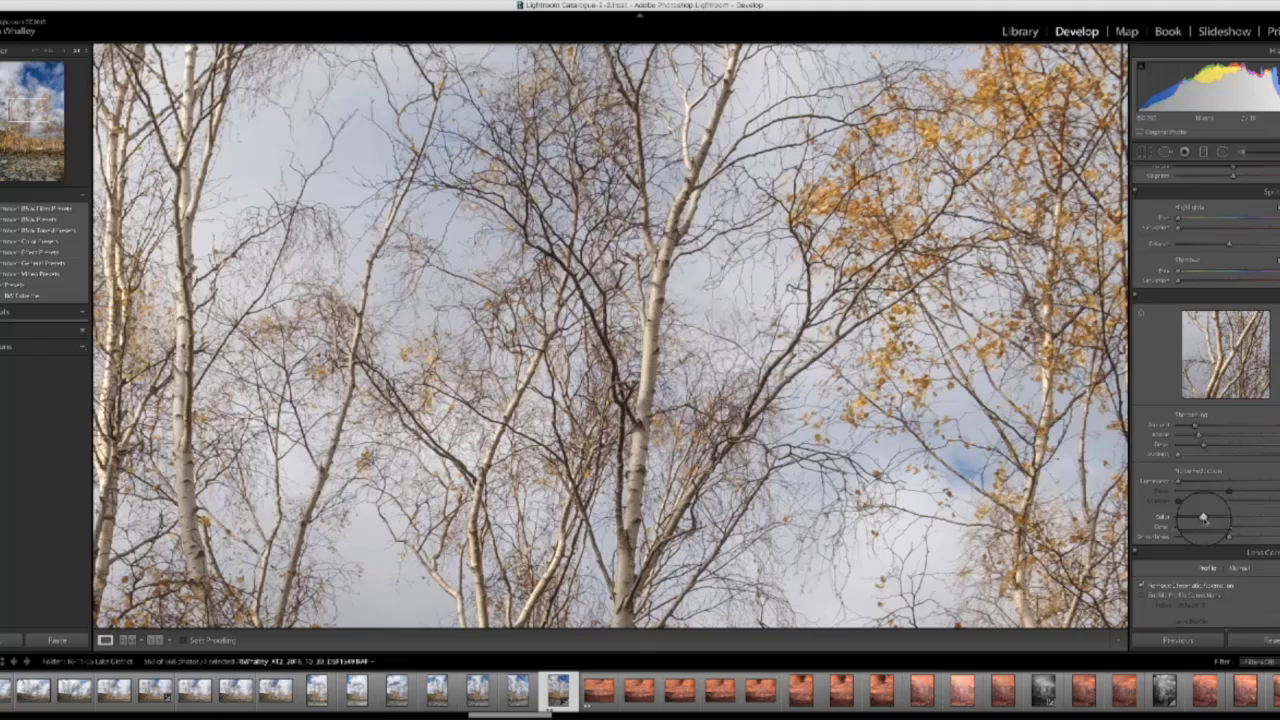
{"action": "left_click_drag", "start_coordinate": [1203, 517], "coordinate": [1175, 519]}
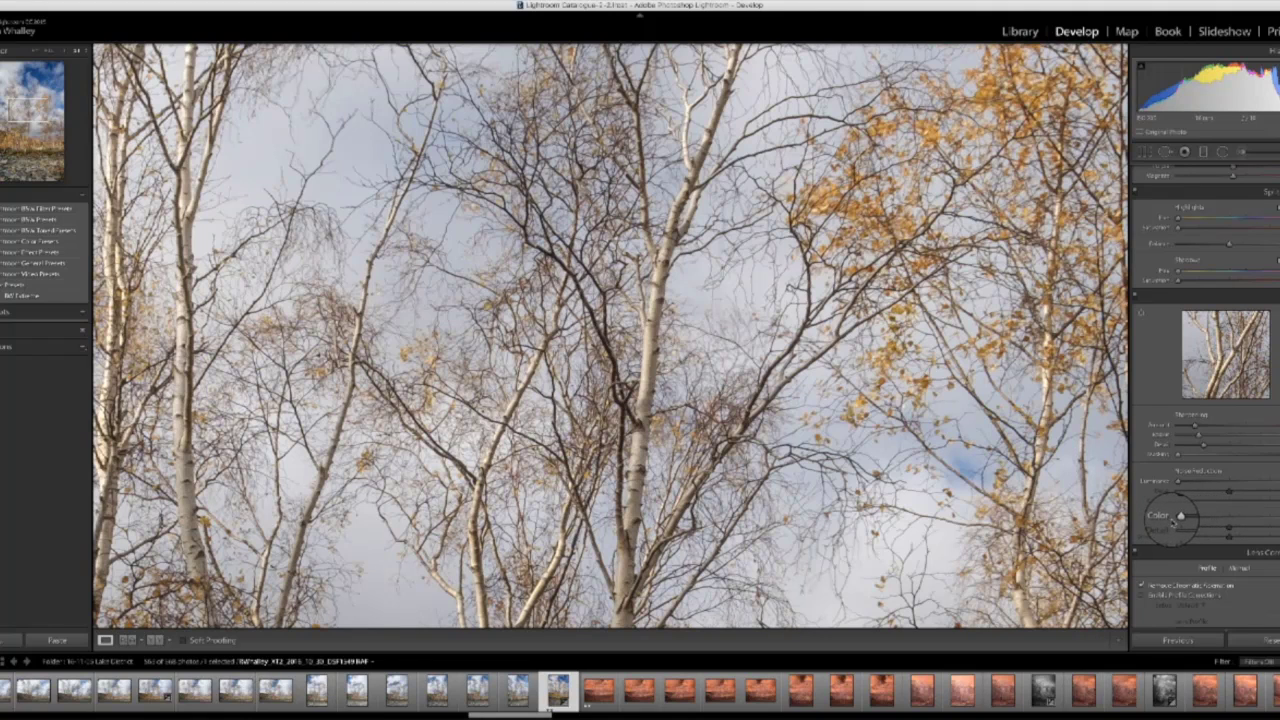
- Fine-tune Sharpening Masking, checking it against the branches, lower trees and rocky ground
{"action": "left_click_drag", "start_coordinate": [790, 484], "coordinate": [908, 402]}
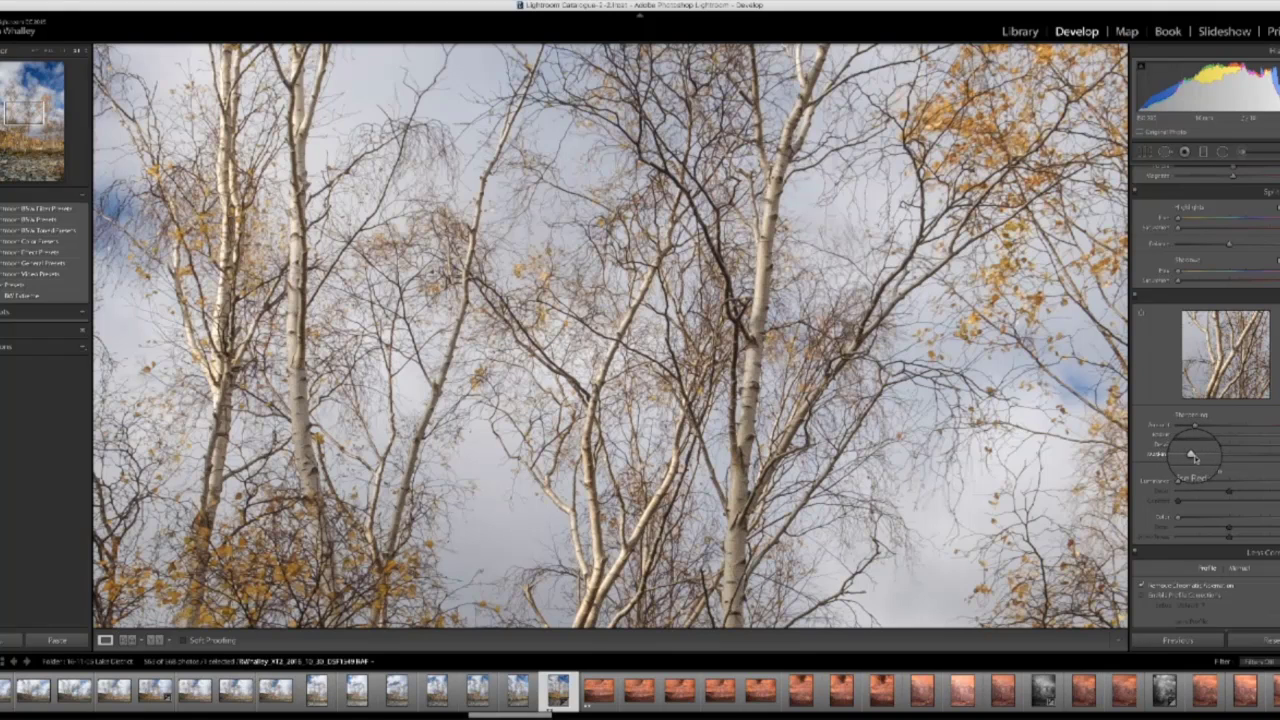
{"action": "left_click_drag", "start_coordinate": [1191, 456], "coordinate": [1214, 455]}
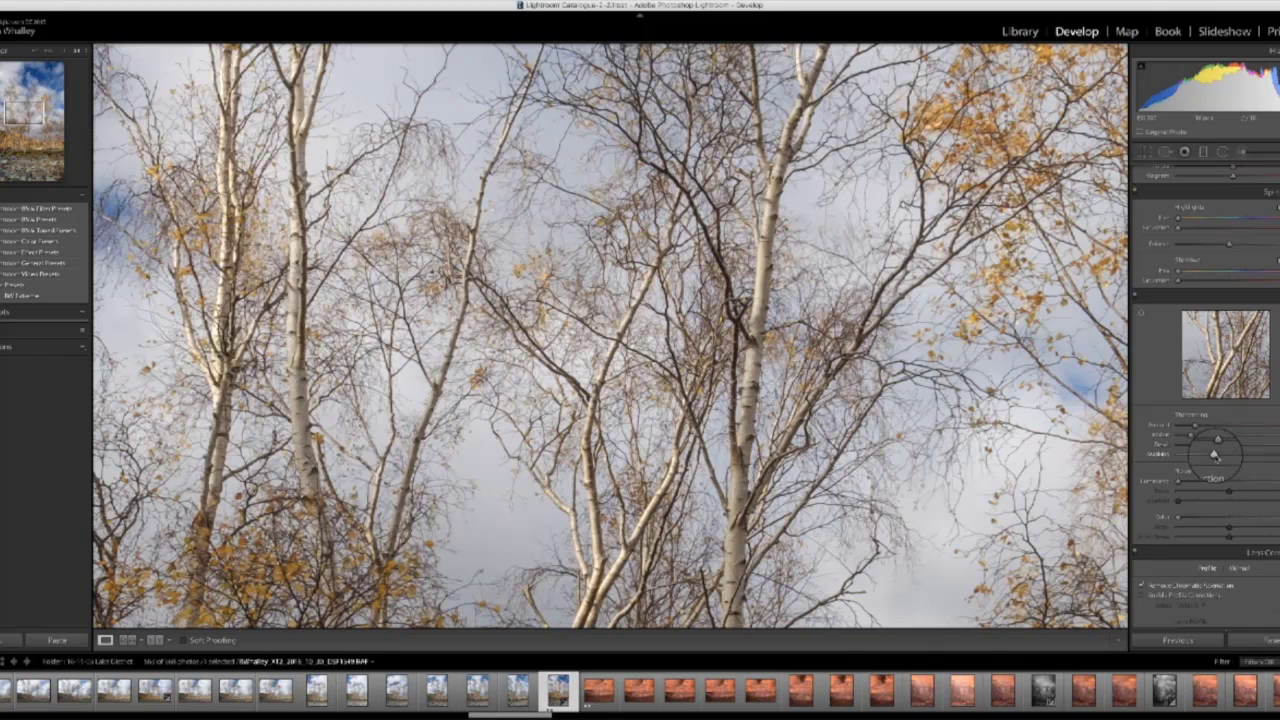
{"action": "left_click_drag", "start_coordinate": [1214, 455], "coordinate": [1168, 457]}
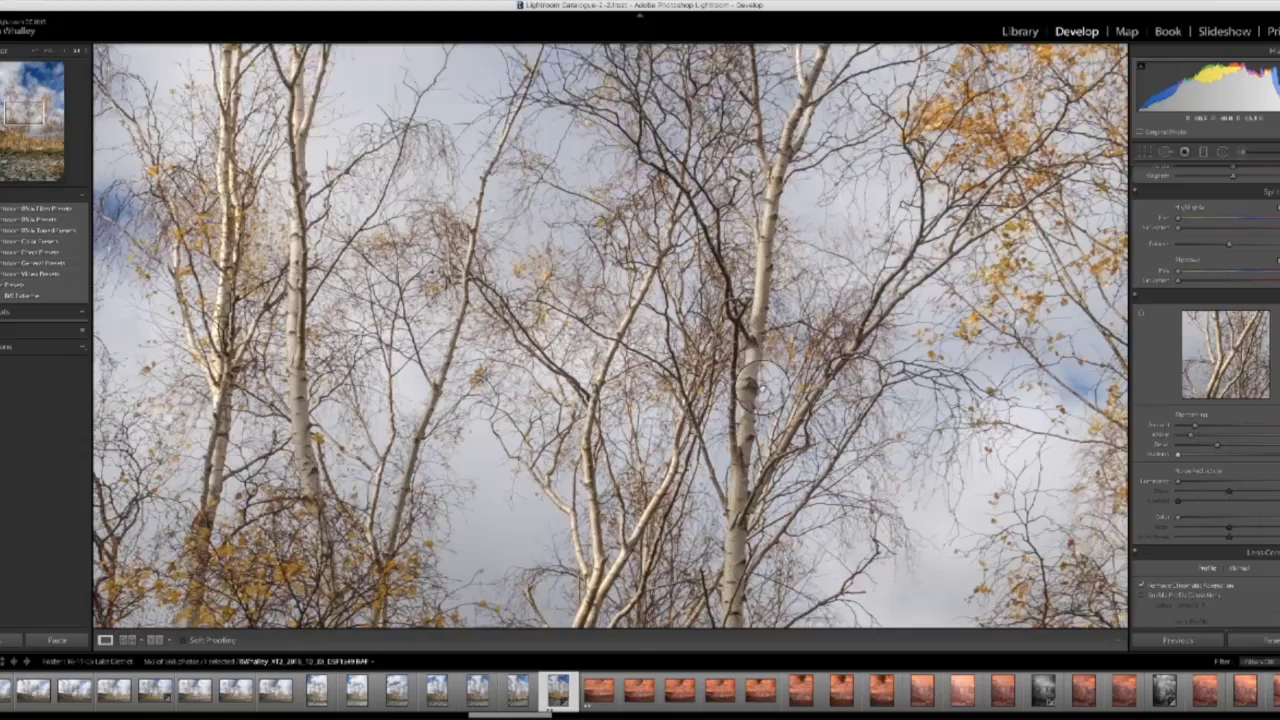
{"action": "left_click_drag", "start_coordinate": [764, 378], "coordinate": [724, 178]}
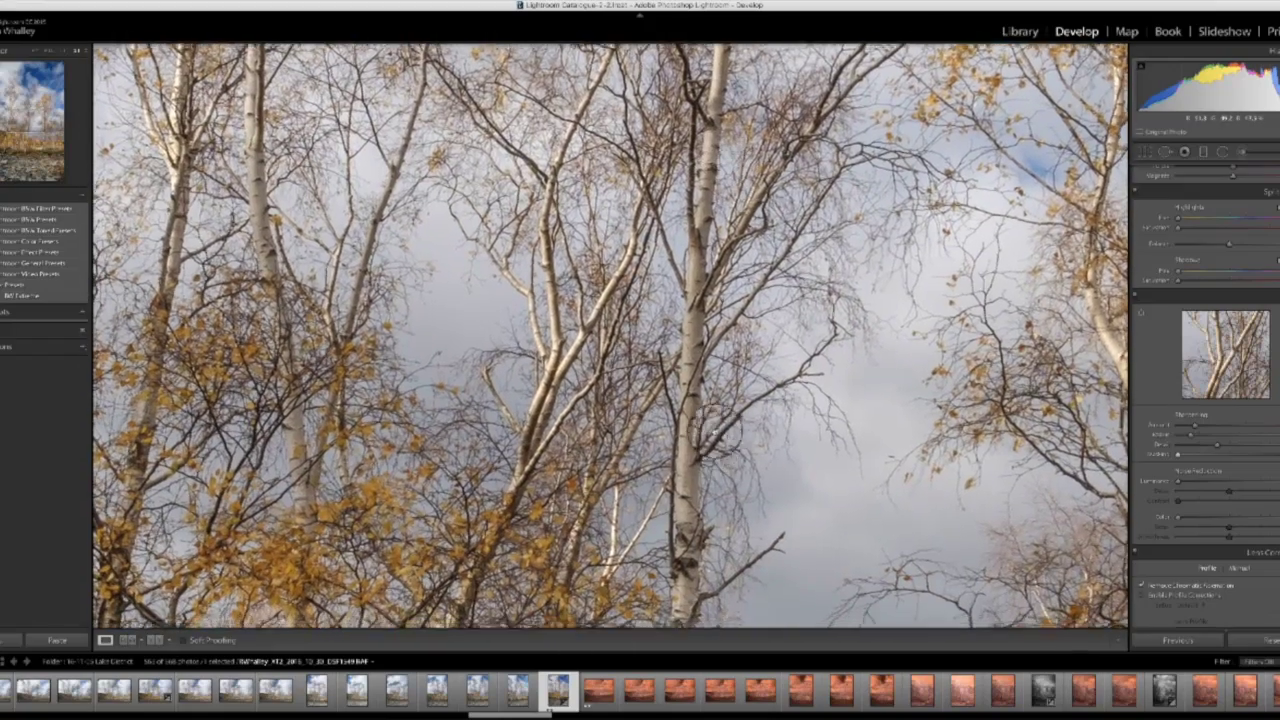
{"action": "left_click_drag", "start_coordinate": [725, 447], "coordinate": [835, 154]}
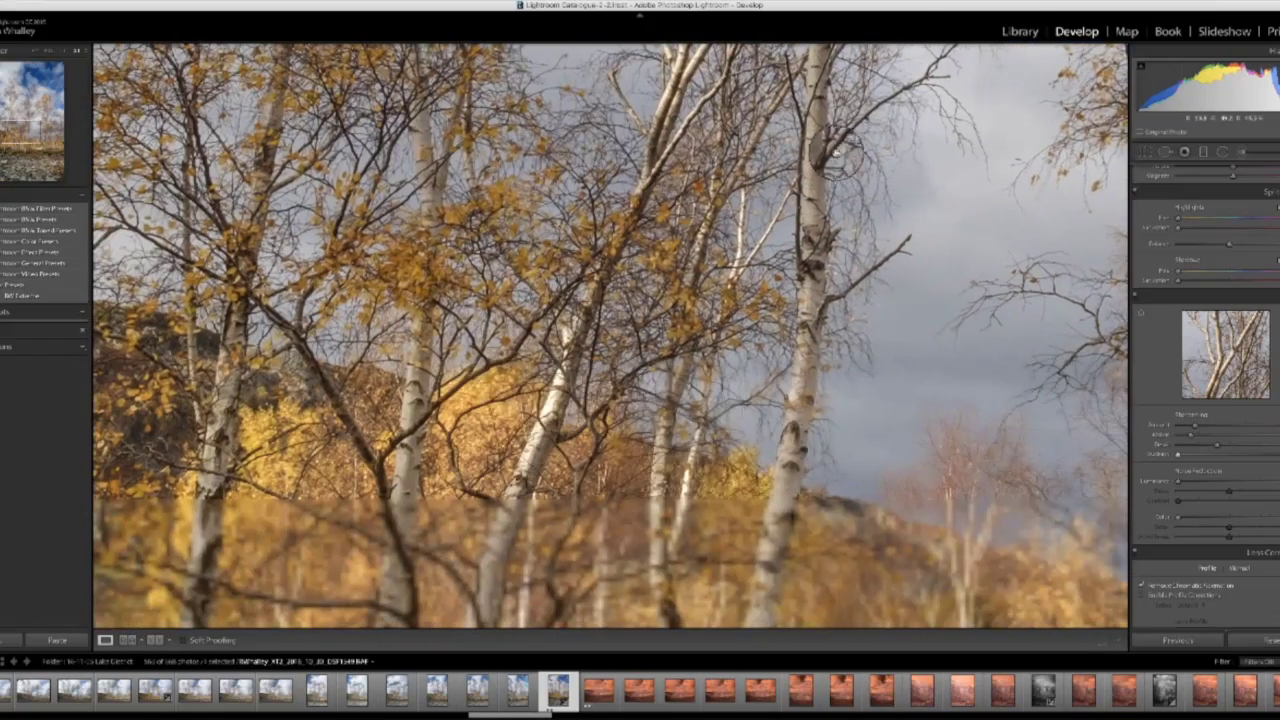
{"action": "left_click_drag", "start_coordinate": [831, 474], "coordinate": [791, 214]}
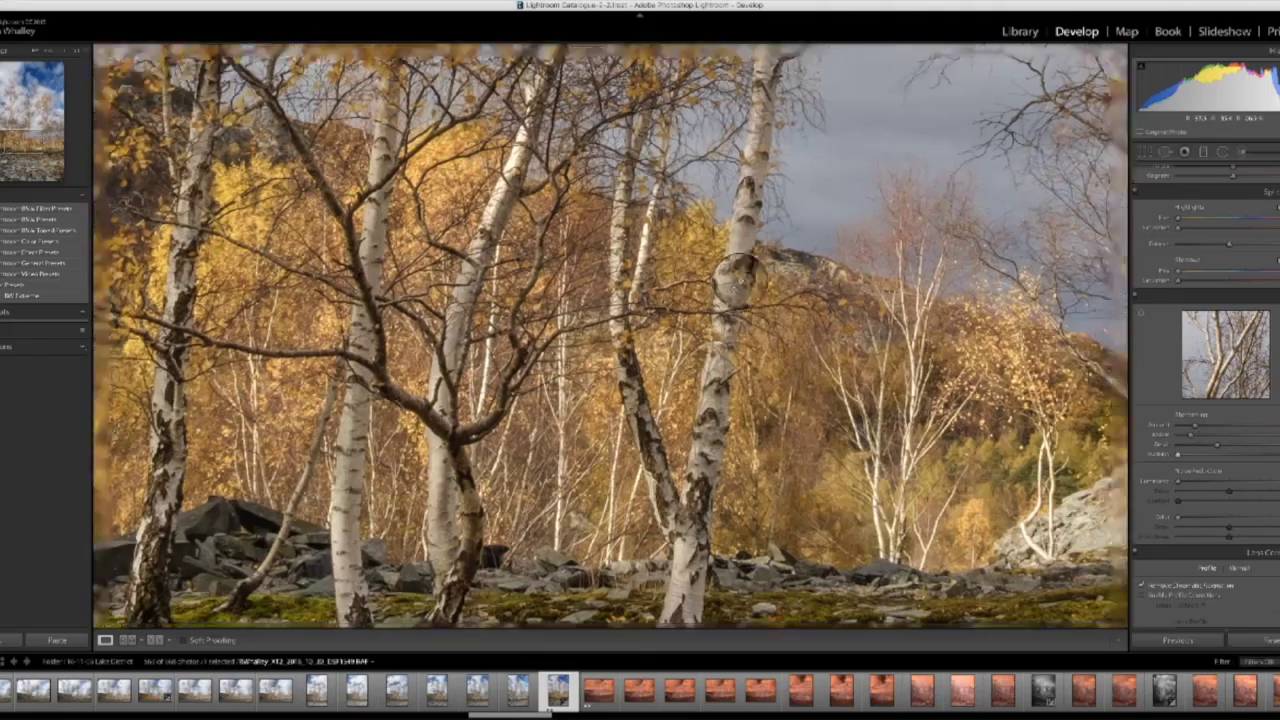
{"action": "left_click", "coordinate": [760, 263]}
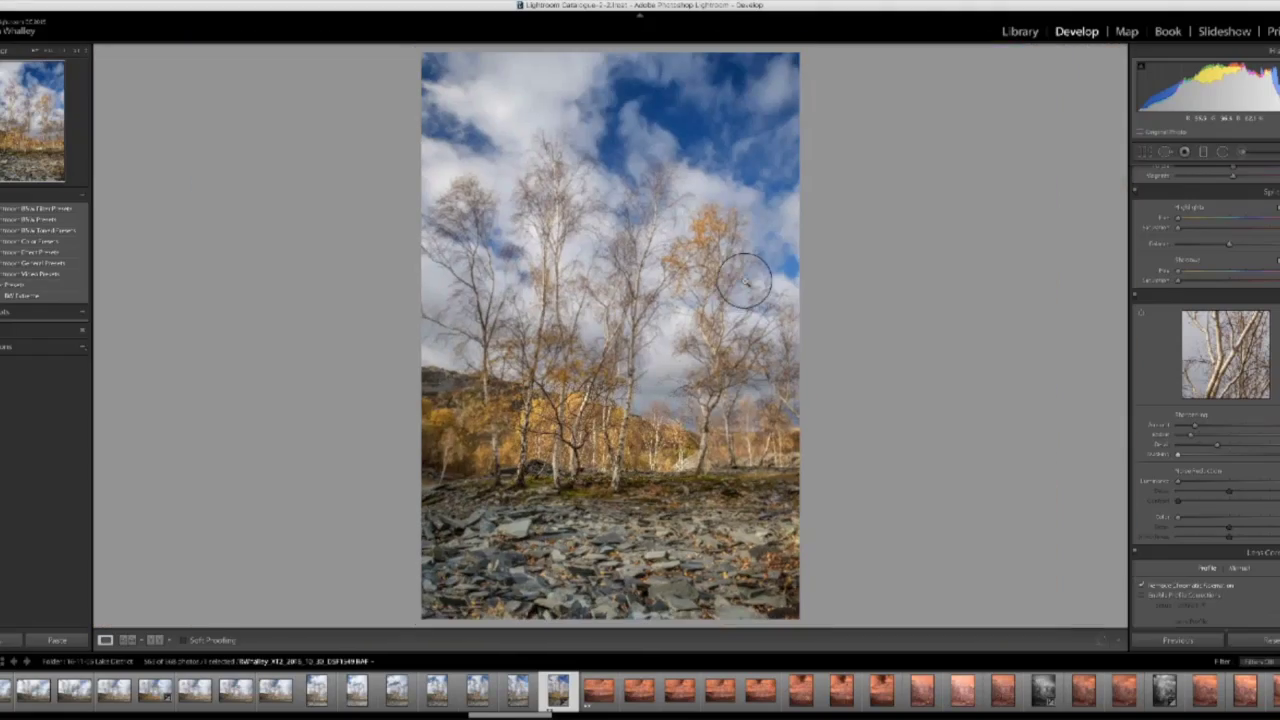
{"action": "left_click", "coordinate": [62, 52]}
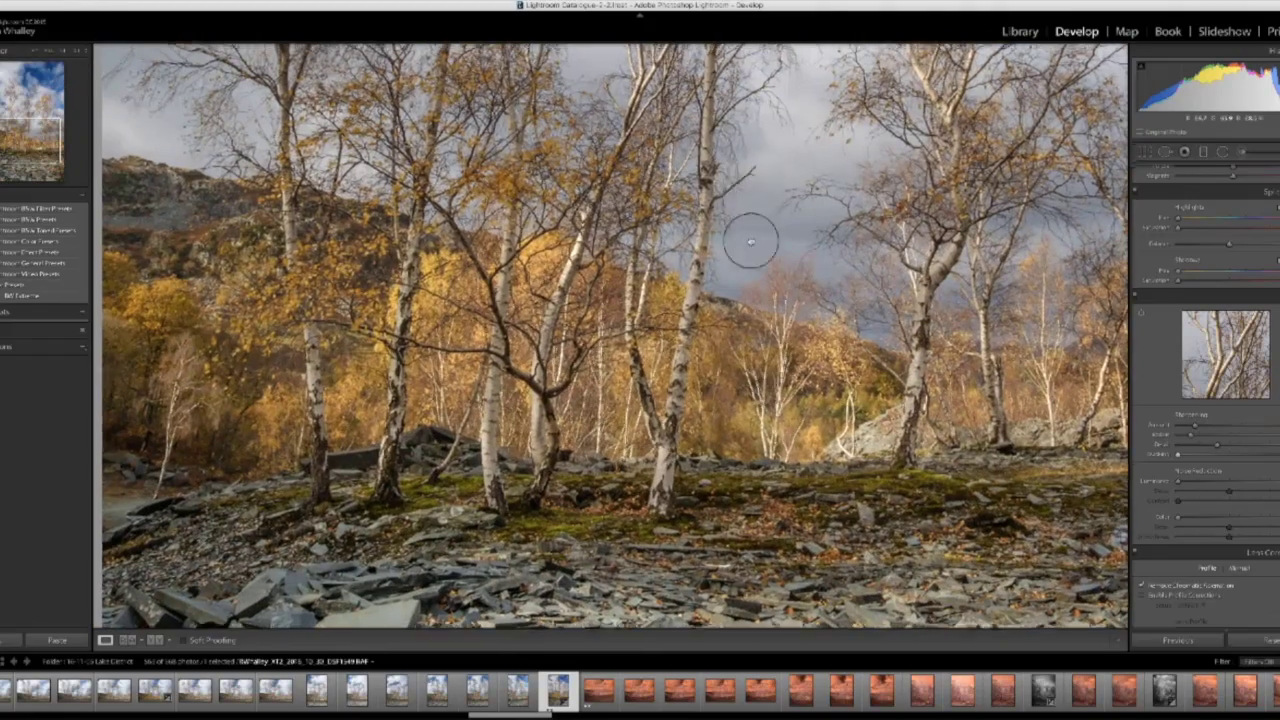
{"action": "left_click_drag", "start_coordinate": [749, 234], "coordinate": [757, 451]}
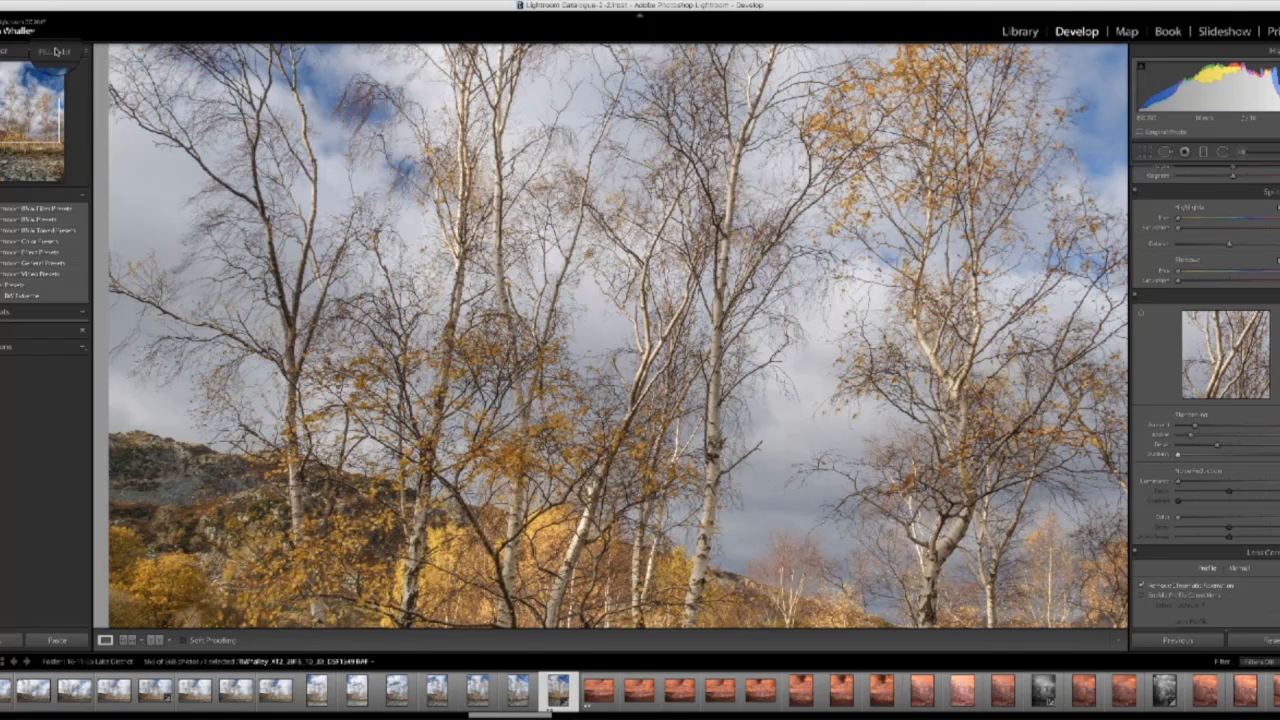
{"action": "left_click", "coordinate": [494, 264]}
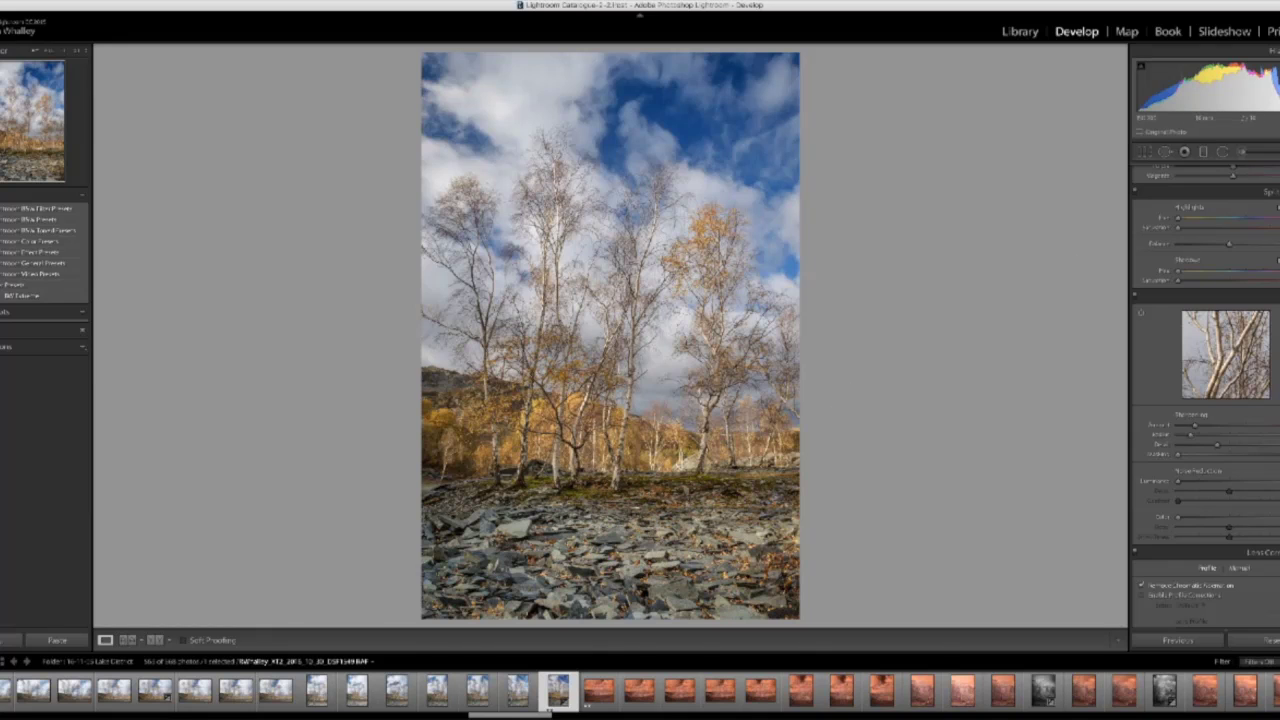
- Nudge the Basic panel Temp slider slightly left for a cooler white balance
{"action": "scroll", "coordinate": [1206, 400], "scroll_direction": "up", "scroll_amount": 10}
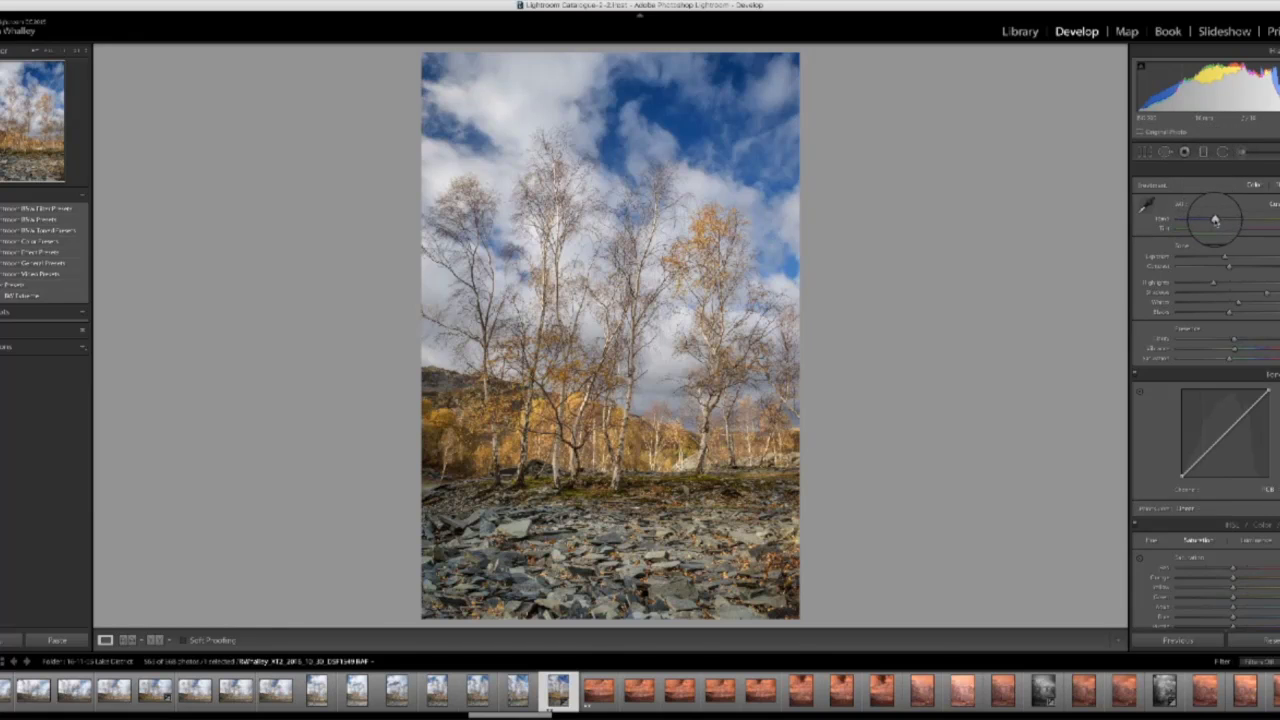
{"action": "left_click_drag", "start_coordinate": [1215, 220], "coordinate": [1213, 220]}
- Draw a graduated filter across the treeline and nudge its Temp slider slightly higher
{"action": "left_click", "coordinate": [1204, 152]}
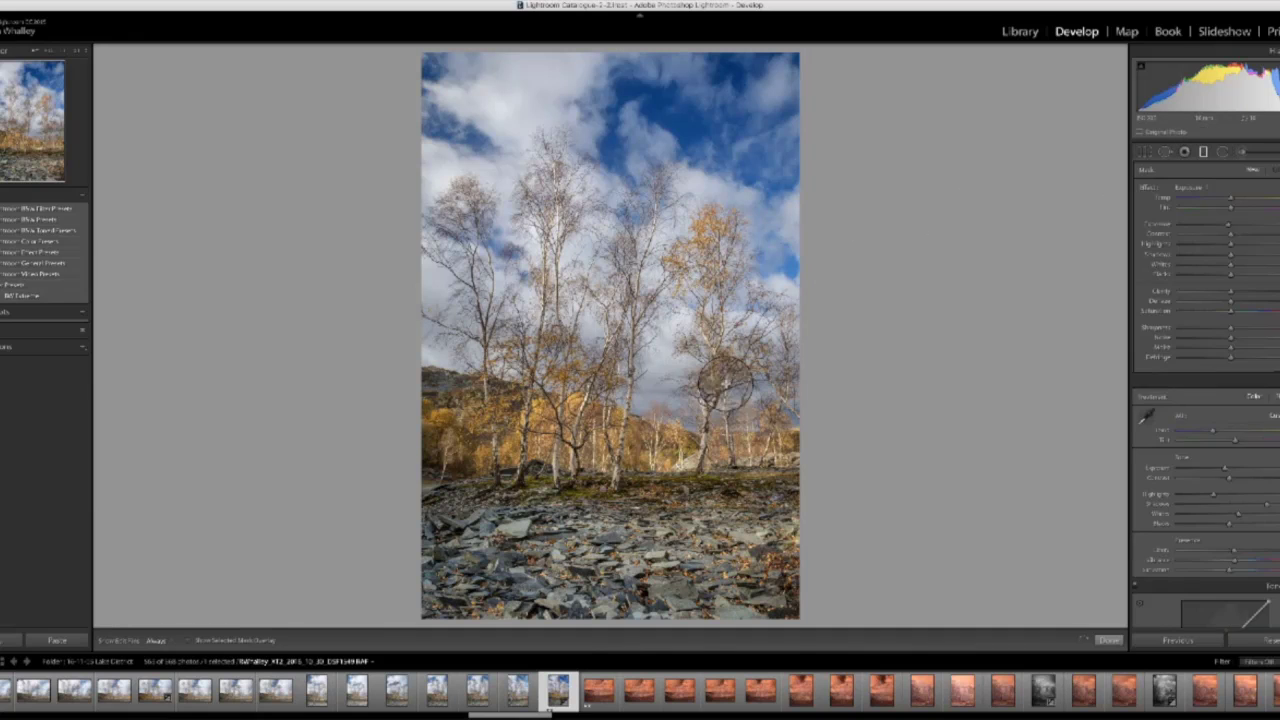
{"action": "left_click_drag", "start_coordinate": [600, 452], "coordinate": [615, 522]}
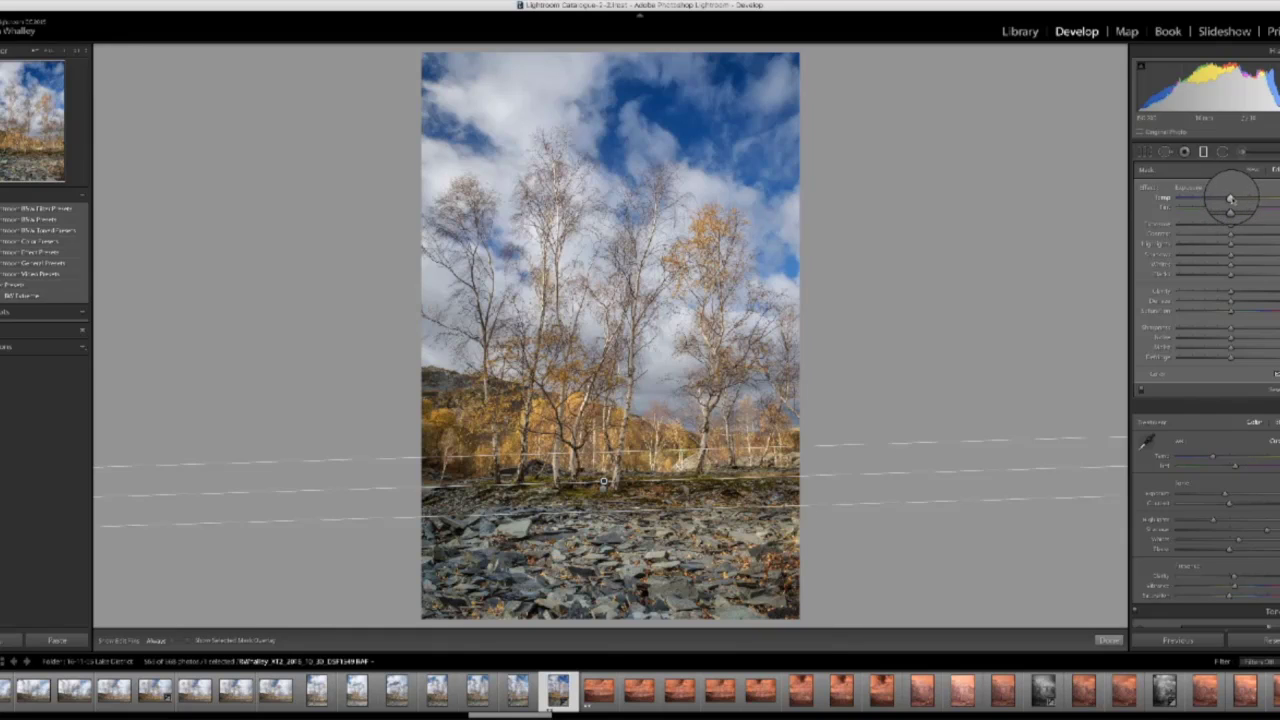
{"action": "left_click_drag", "start_coordinate": [1231, 199], "coordinate": [1237, 198]}
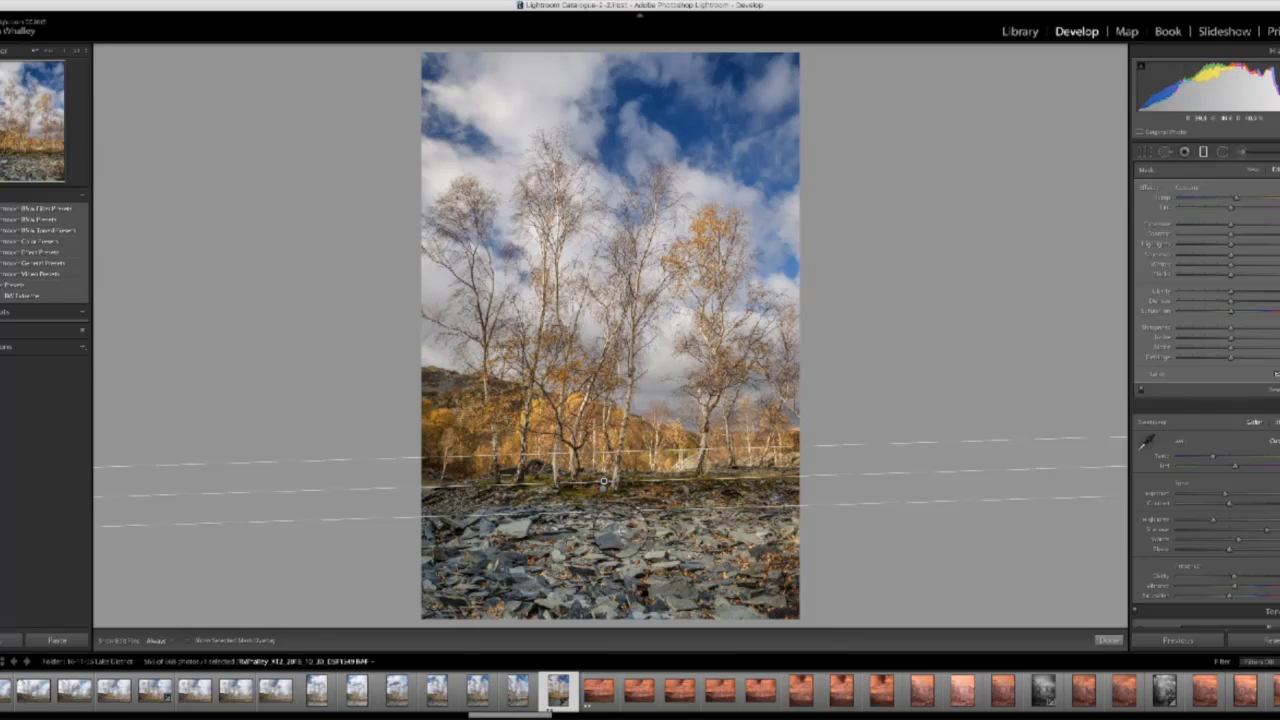
{"action": "left_click", "coordinate": [1108, 640]}
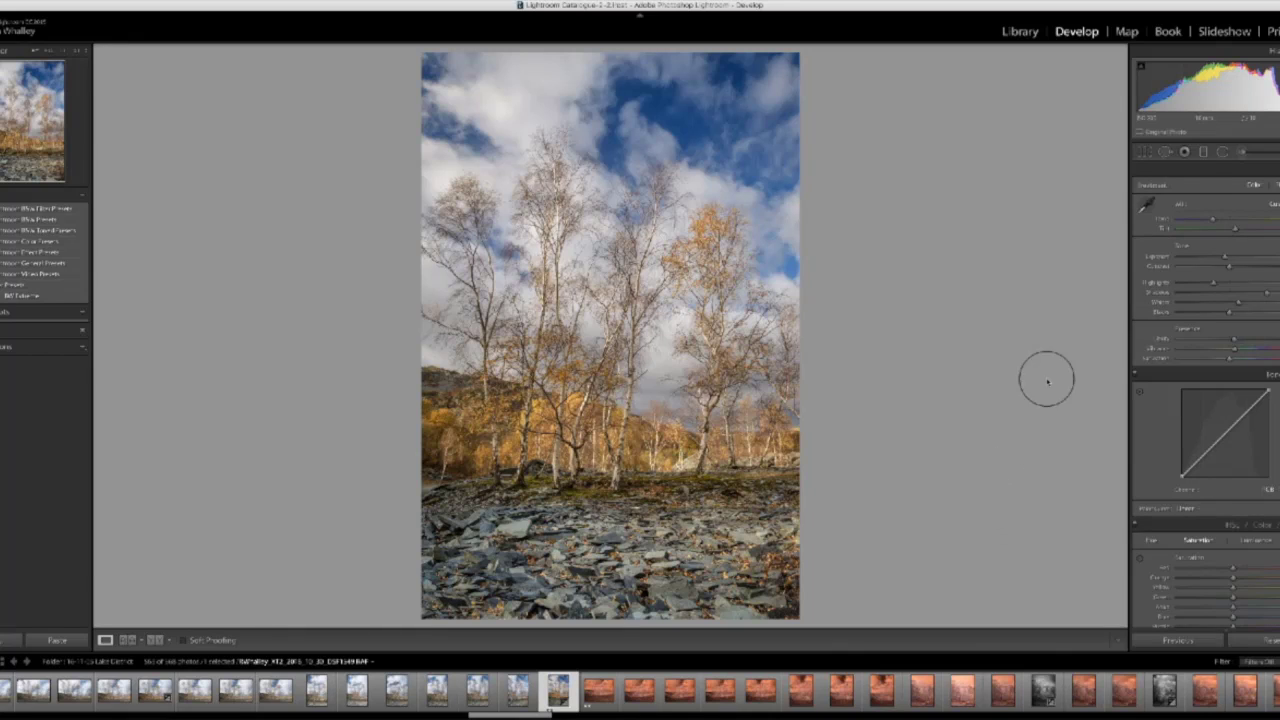
- Nudge the overall Temp slider a touch left for a slightly cooler white balance
{"action": "left_click_drag", "start_coordinate": [1213, 219], "coordinate": [1211, 220]}
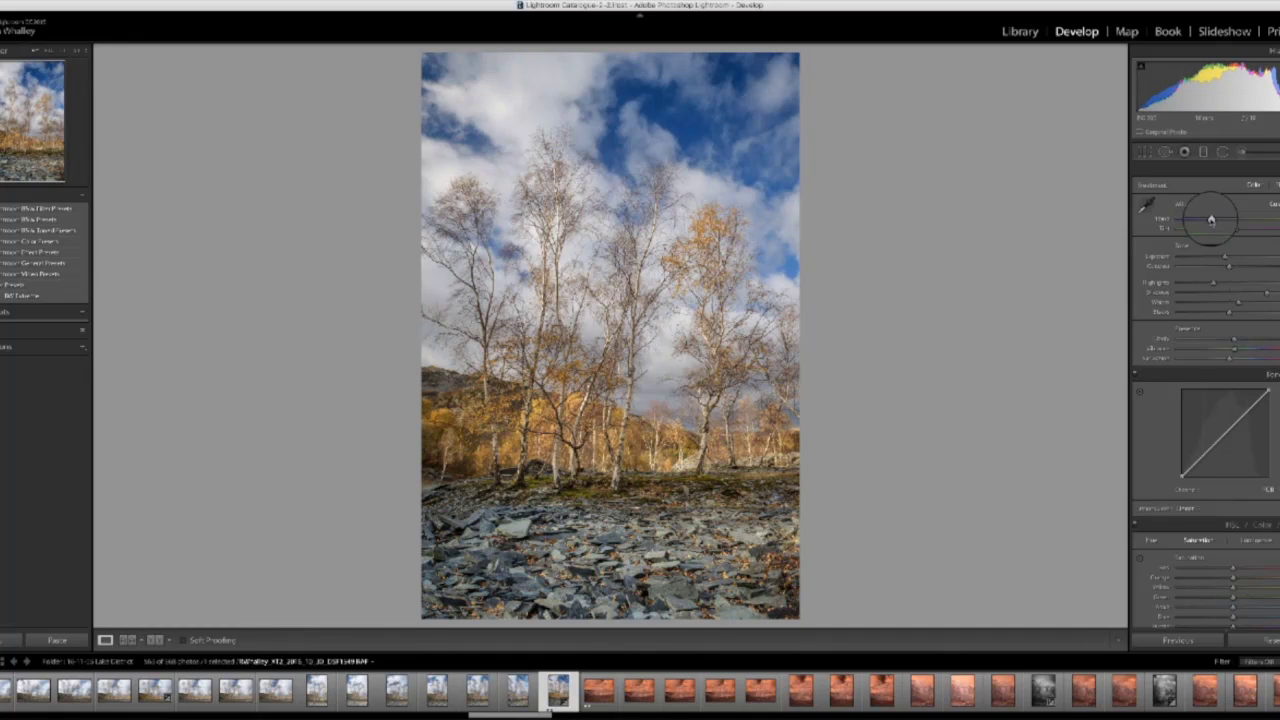